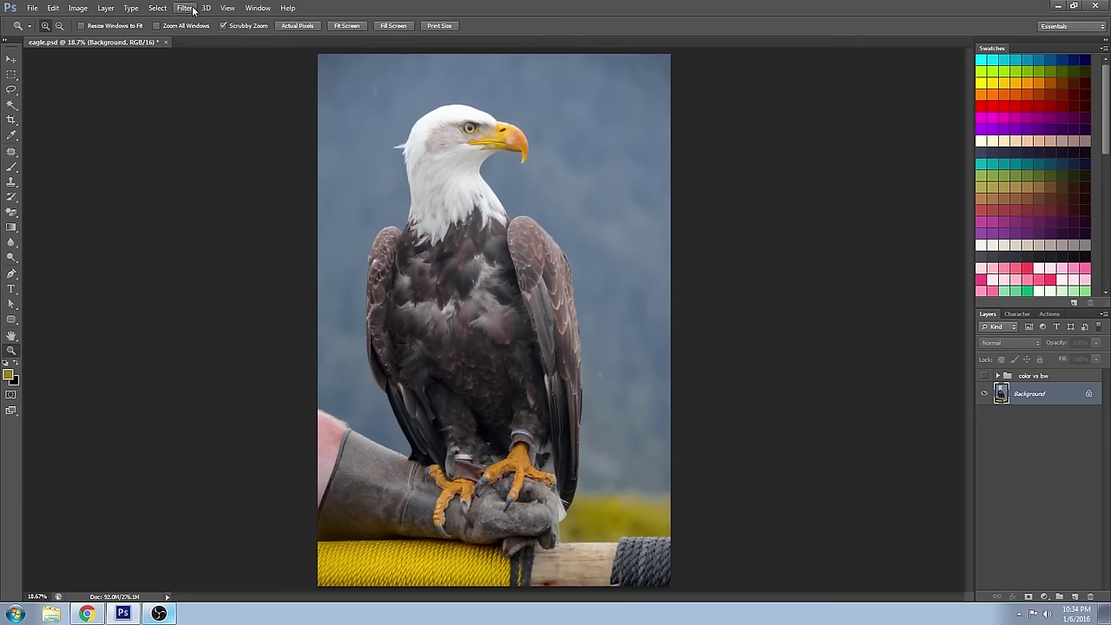
left_click(186, 7)
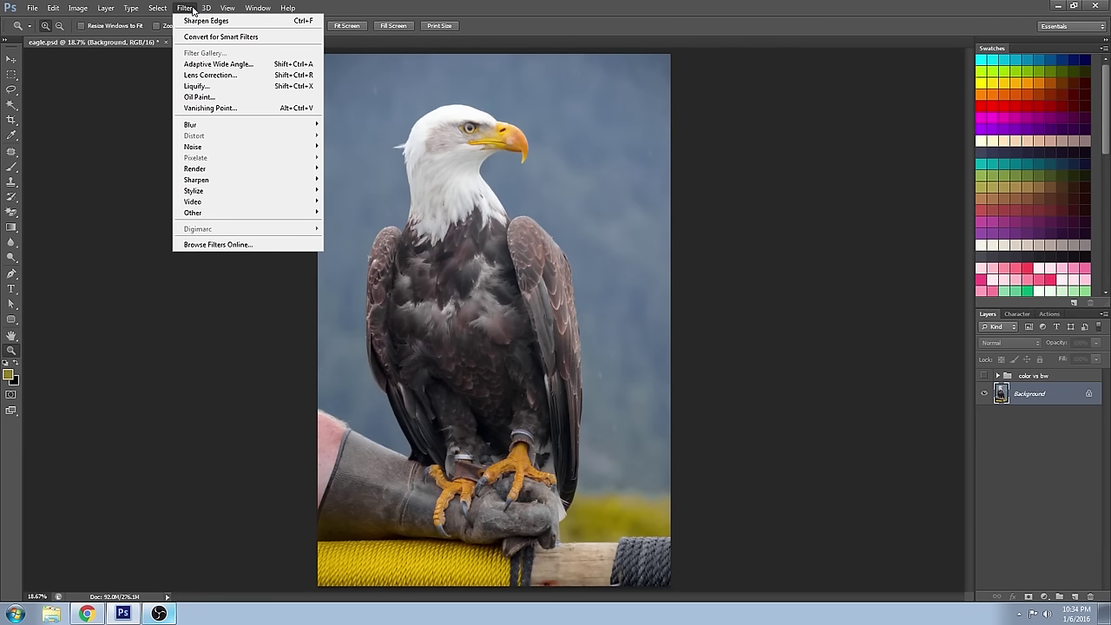
mouse_move(248, 181)
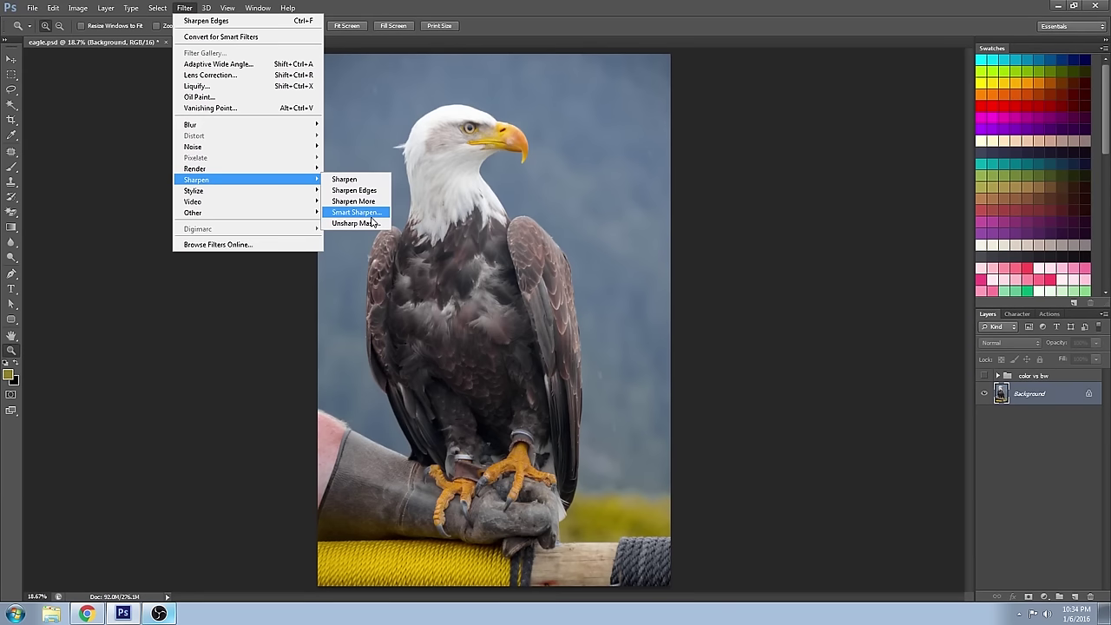
left_click(825, 257)
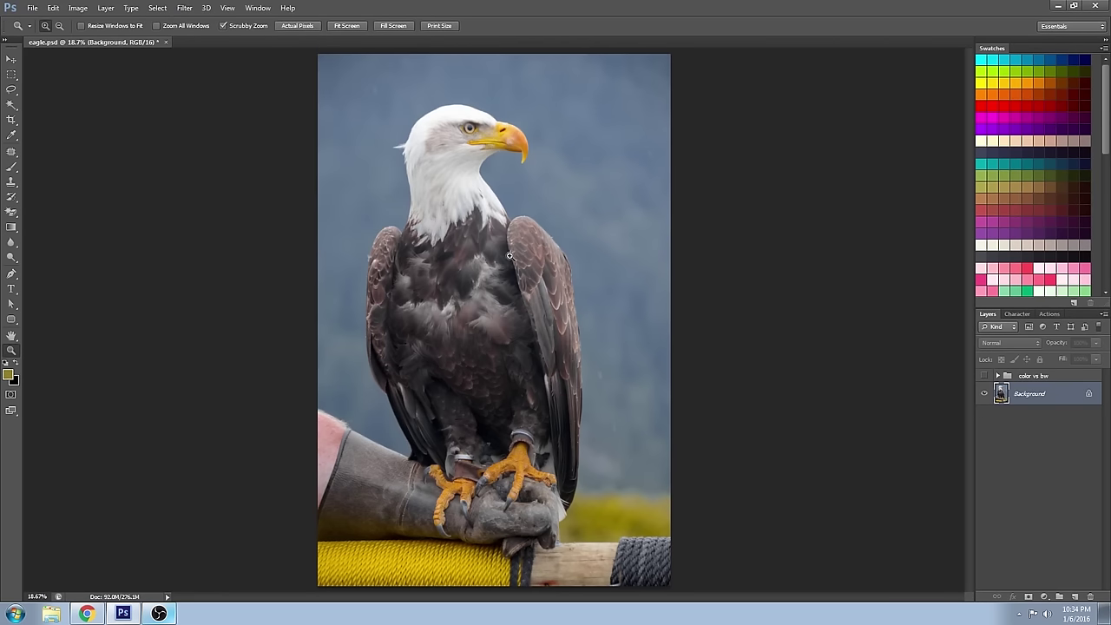
mouse_move(470, 328)
left_mouse_down()
mouse_move(542, 390)
mouse_move(476, 318)
left_mouse_up()
left_click_drag(494, 453, 432, 413)
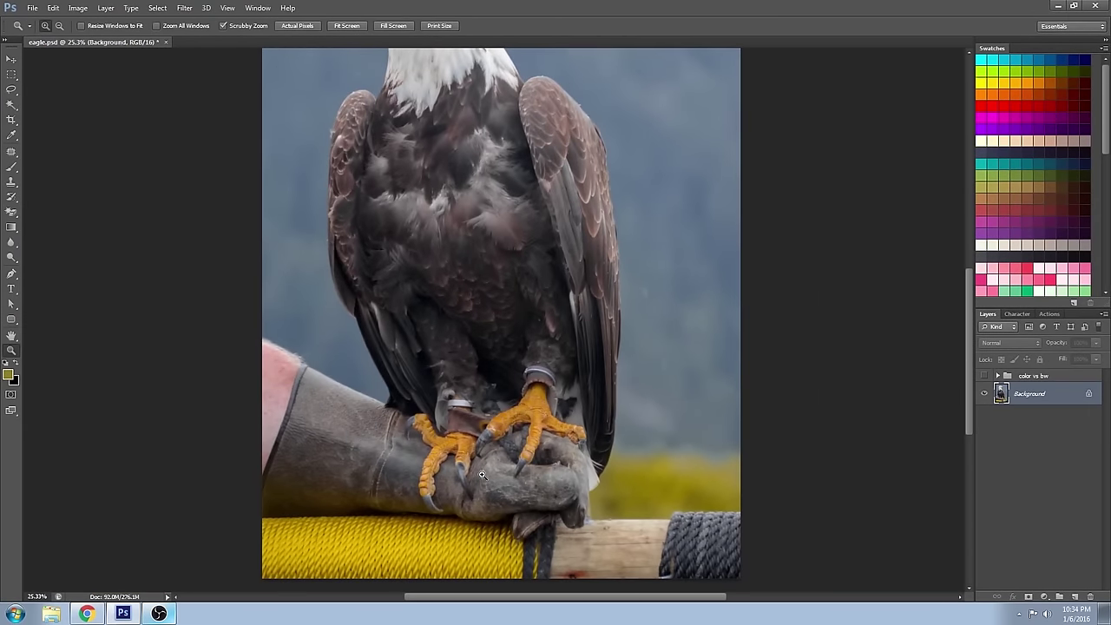
scroll(492, 502, "up", 5)
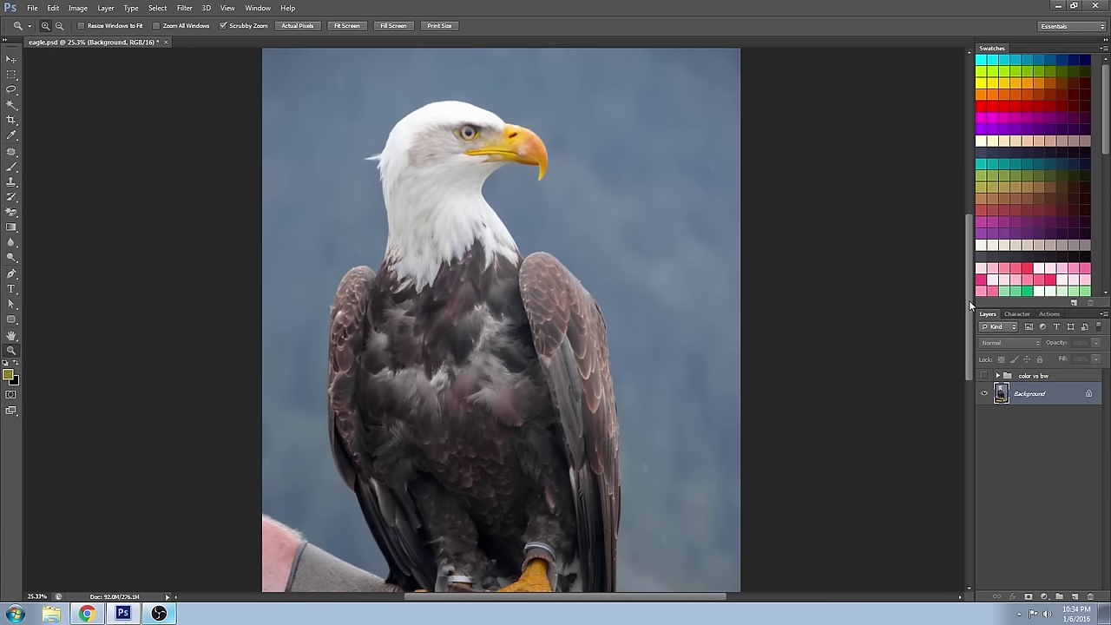
left_click_drag(970, 293, 996, 341)
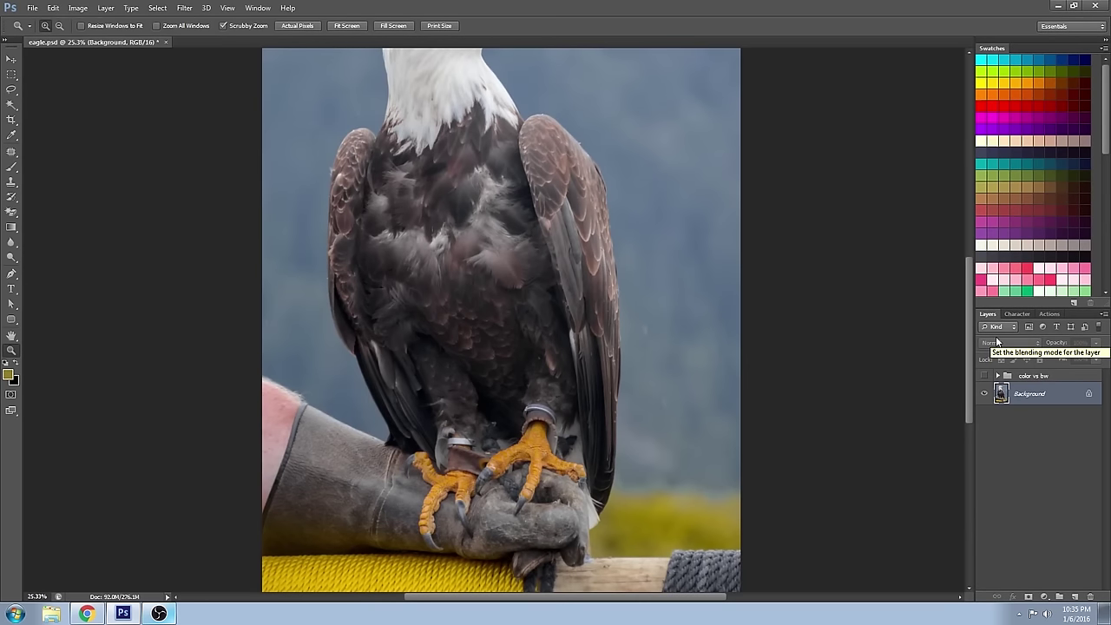
mouse_move(996, 341)
left_mouse_down()
mouse_move(991, 265)
mouse_move(997, 325)
left_mouse_up()
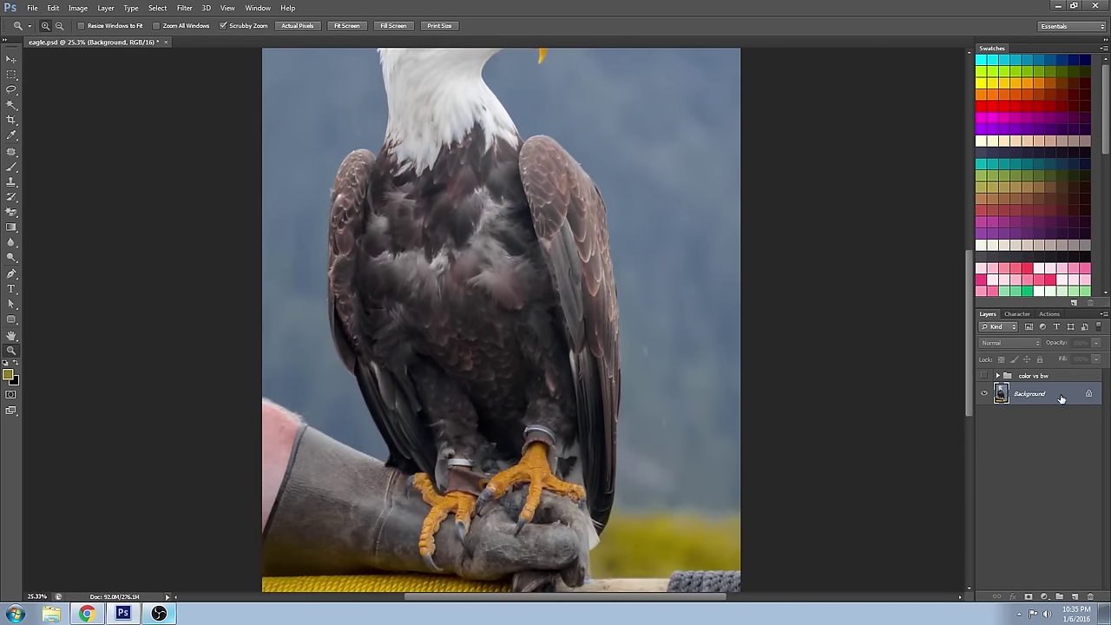
Duplicate the Background layer and desaturate the copy
left_click_drag(1060, 397, 1074, 599)
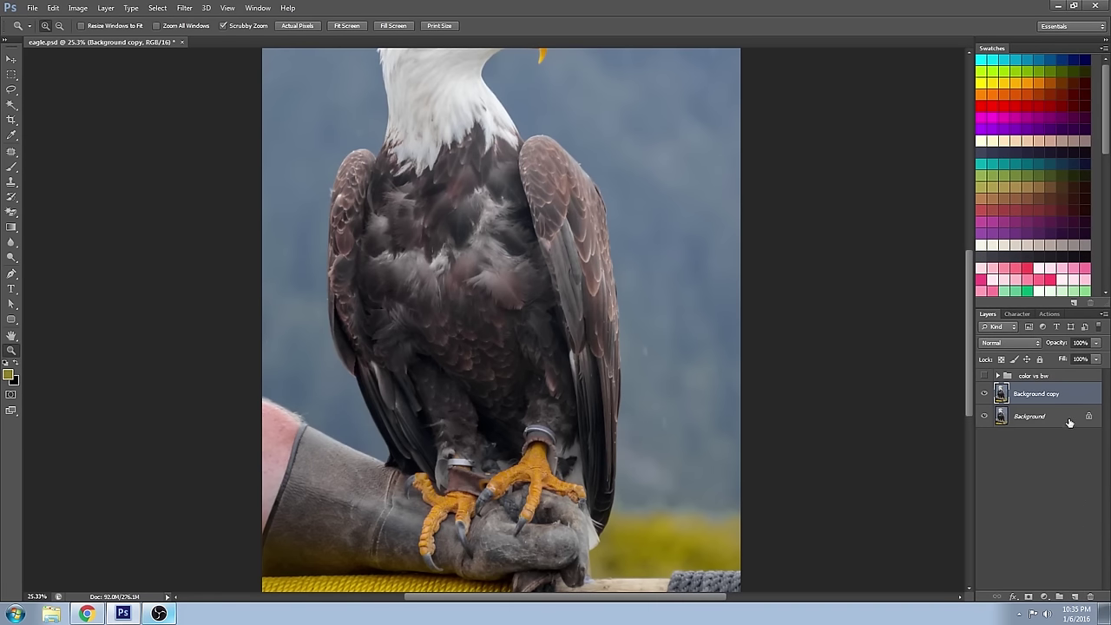
left_click(78, 9)
mouse_move(95, 40)
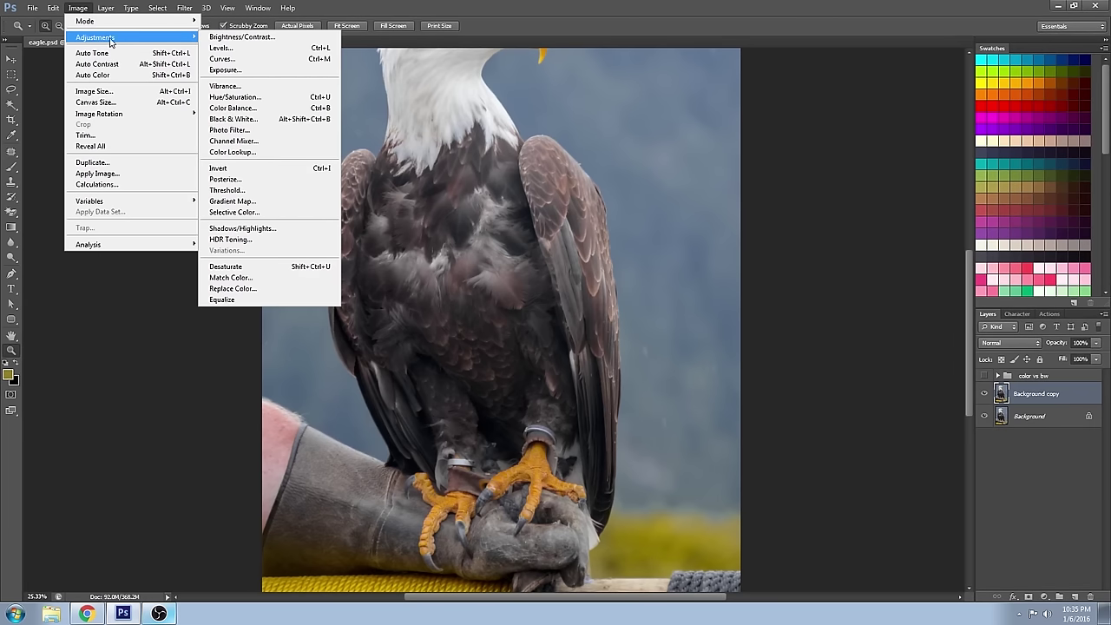
left_click(306, 273)
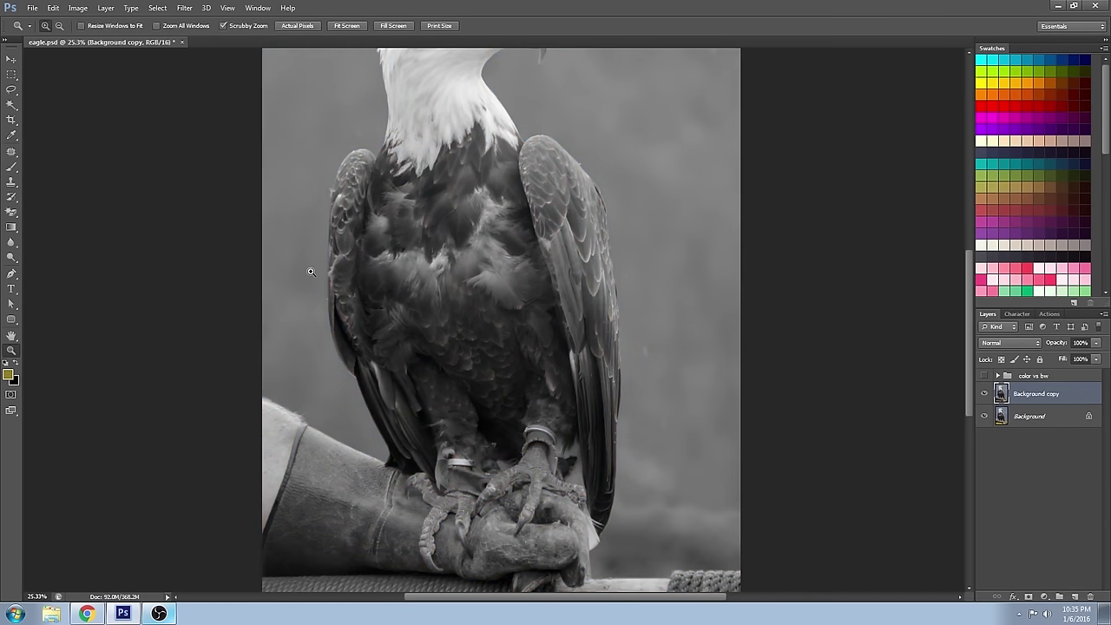
scroll(582, 373, "up", 5)
scroll(582, 373, "down", 3)
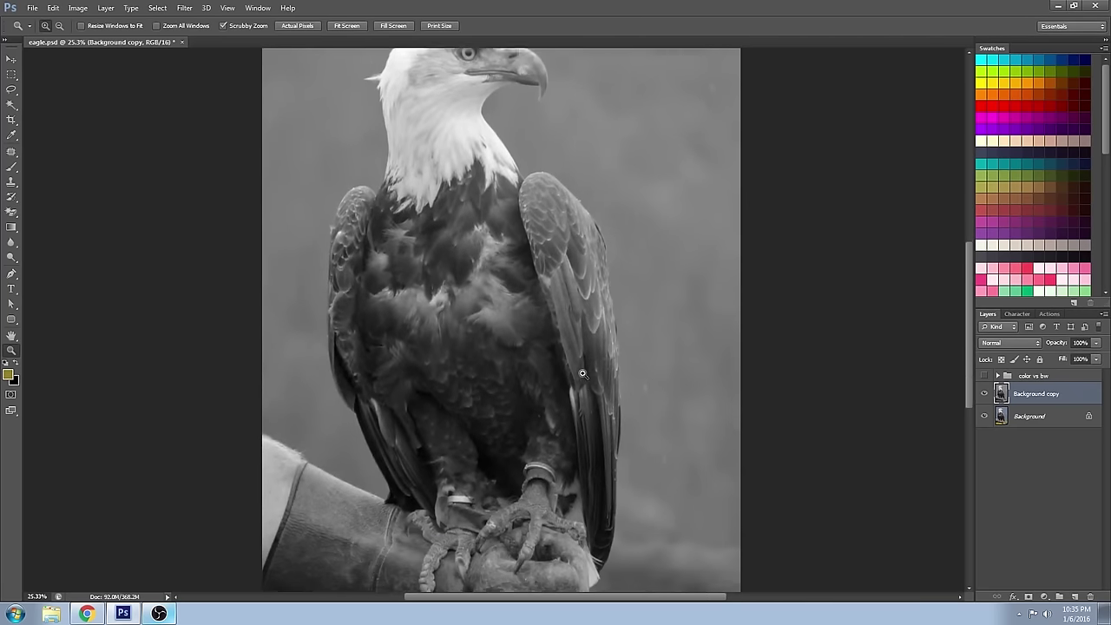
scroll(580, 374, "up", 3)
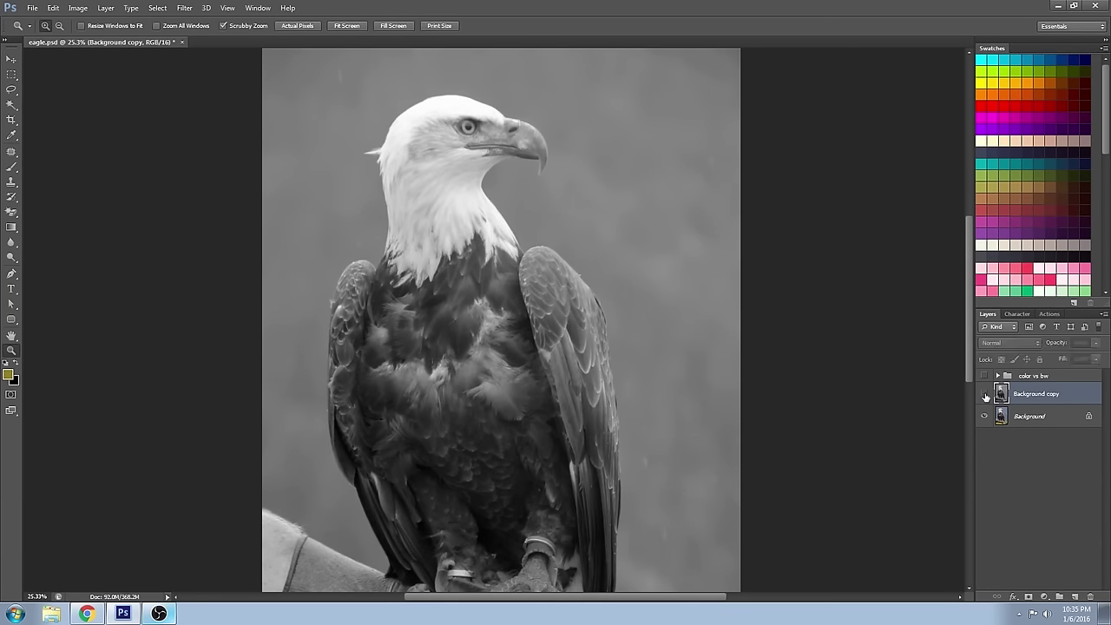
Hide the Background copy layer, then expand the color vs bw group and show its black and white layer
left_click(984, 395)
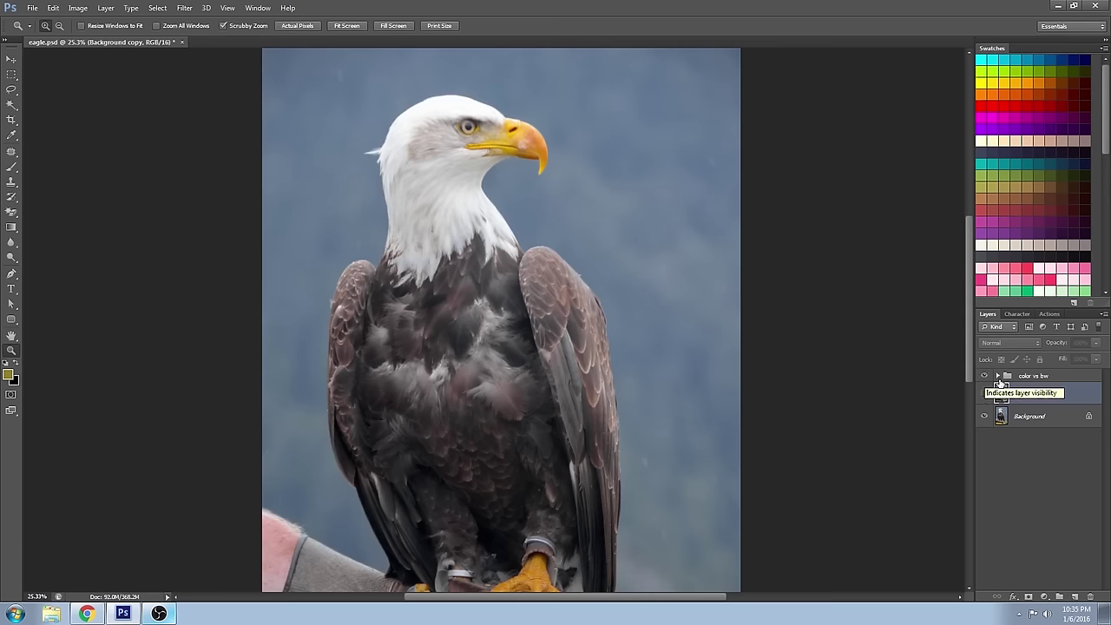
left_click(997, 376)
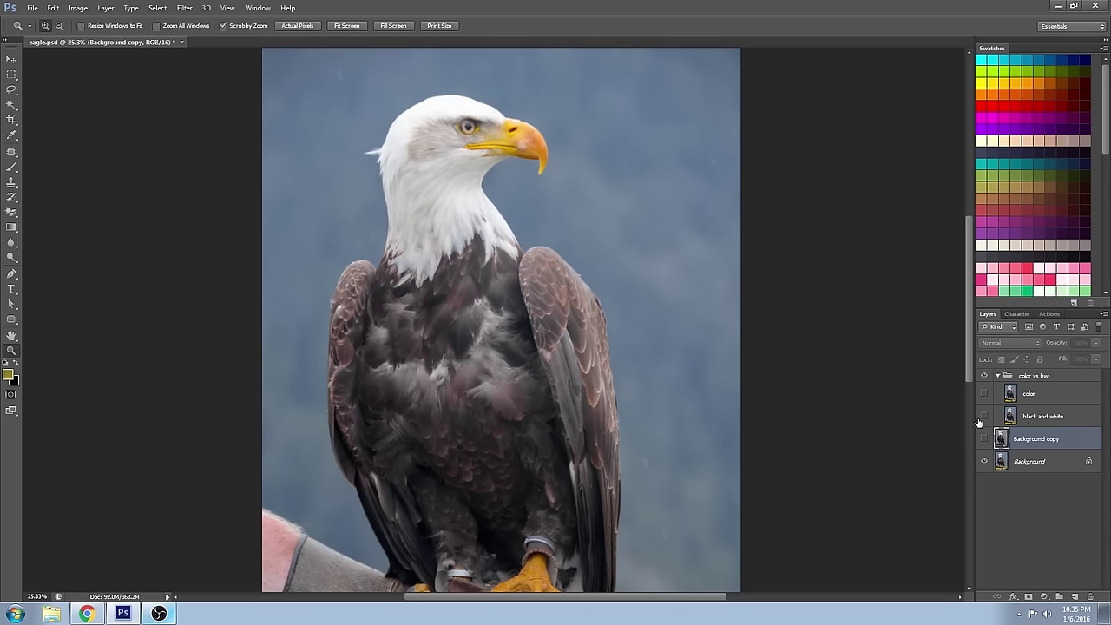
left_click(983, 418)
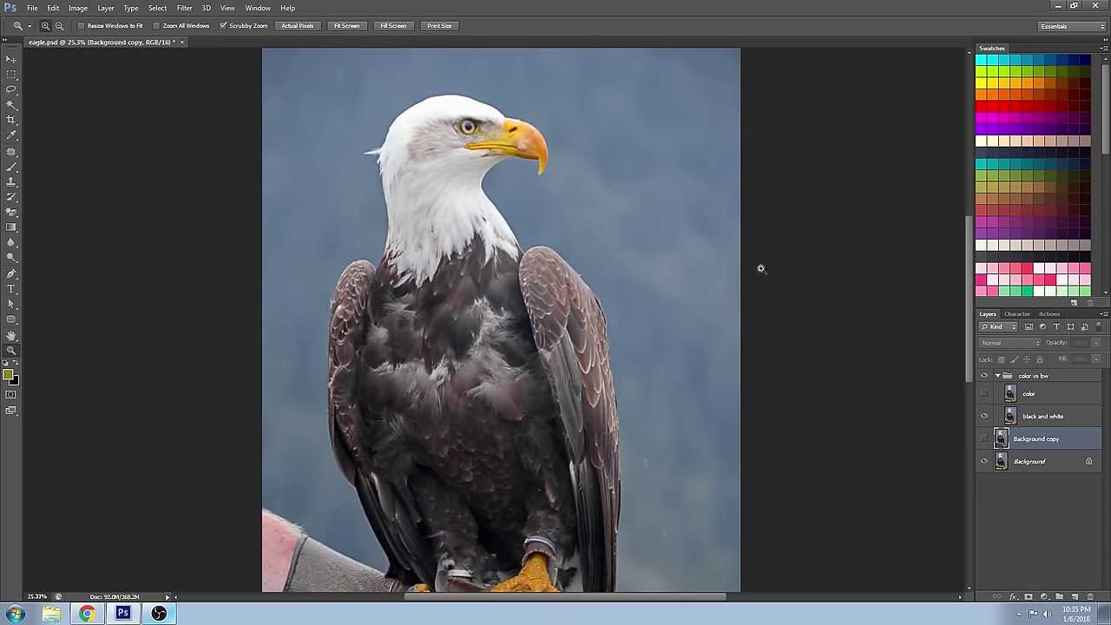
Compare the color and black and white sharpening versions around the eagle's eye and beak by toggling the color layer's visibility
left_click_drag(496, 111, 628, 360)
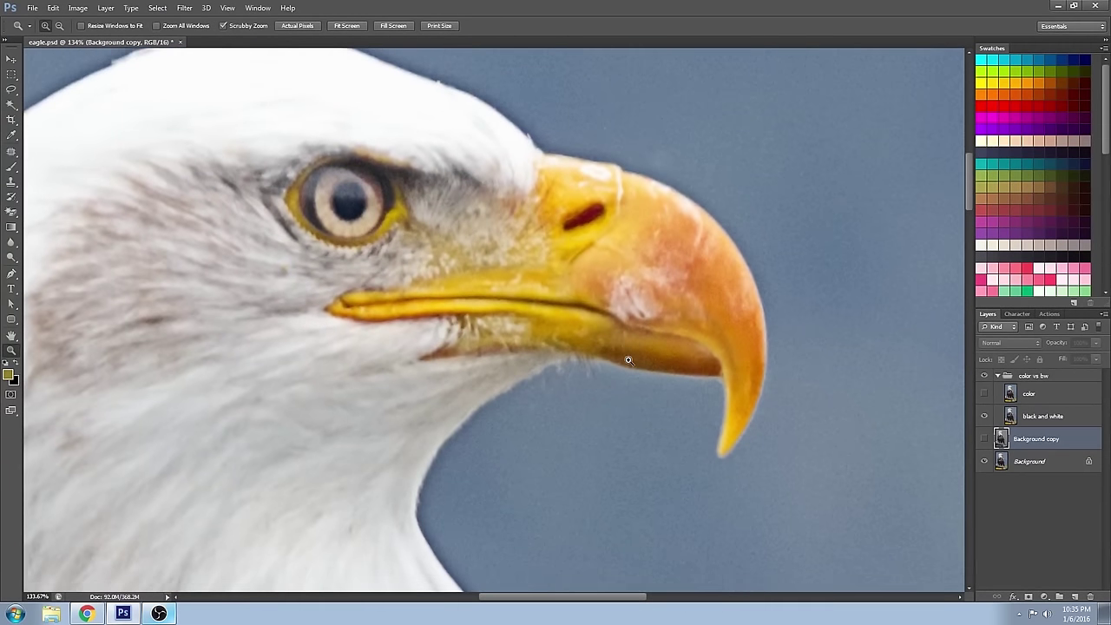
scroll(628, 361, "up", 2)
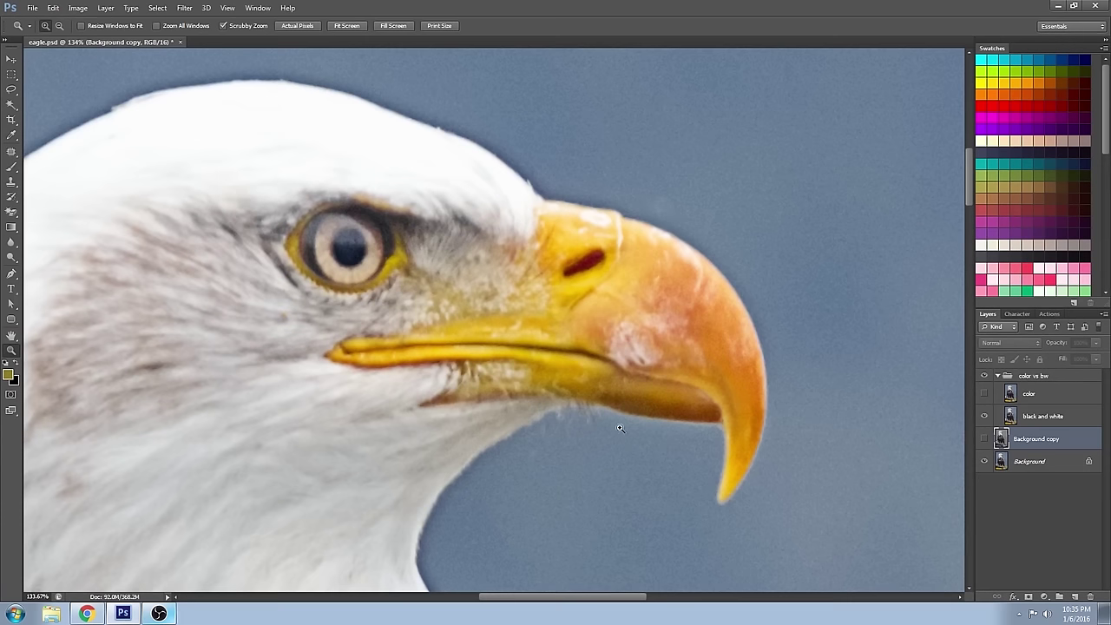
left_click(985, 395)
left_click(985, 395)
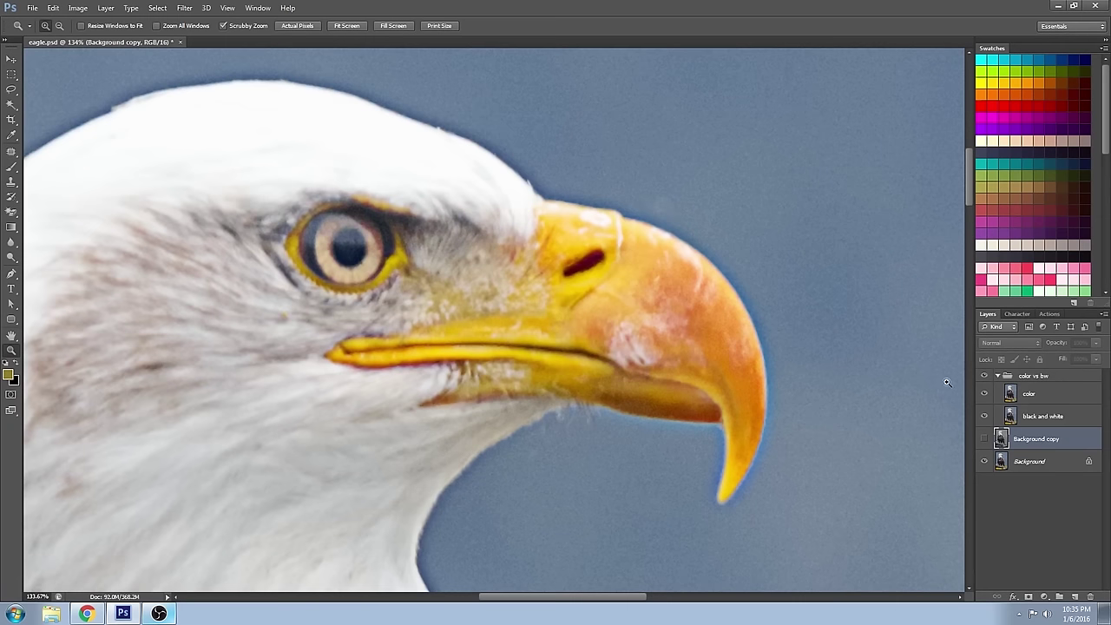
left_click(984, 394)
left_click(984, 394)
left_click(985, 394)
left_click(984, 394)
right_click(511, 280)
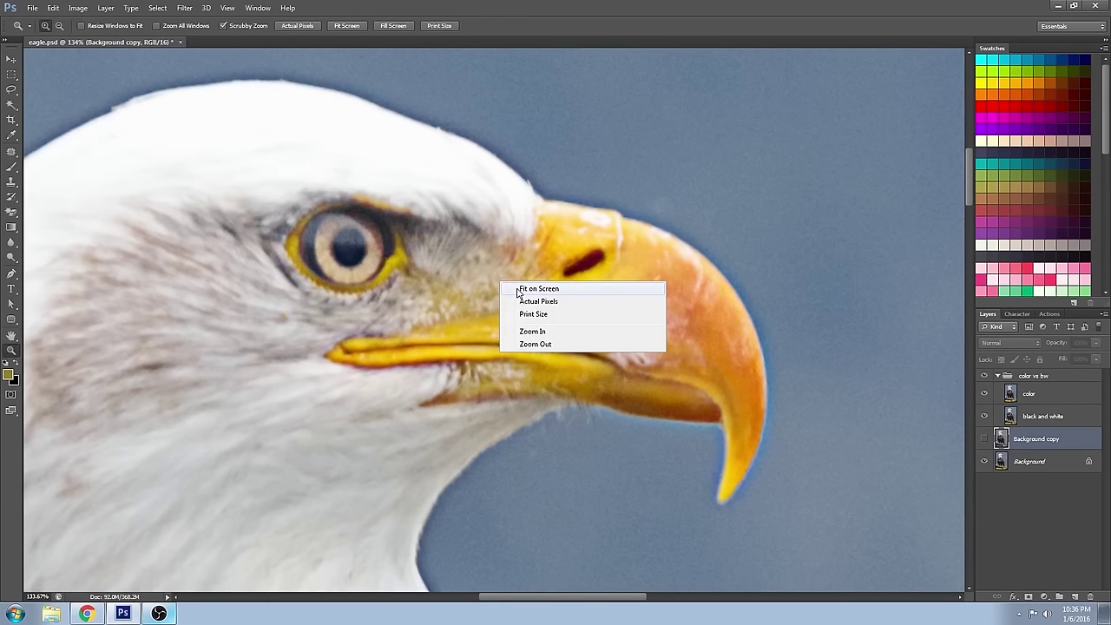
left_click(518, 290)
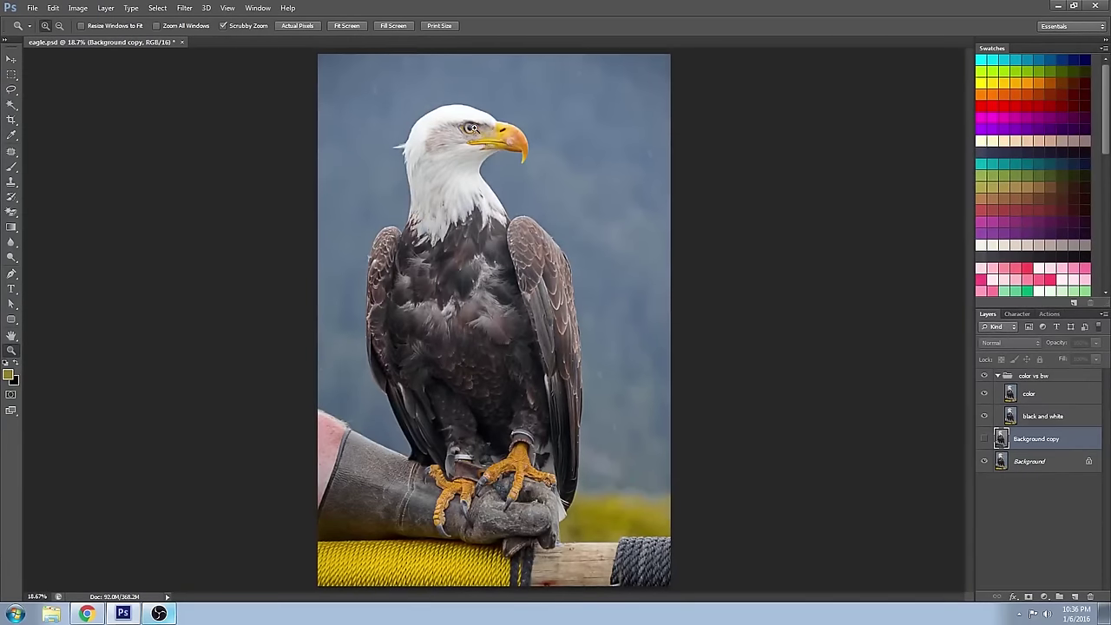
left_click_drag(466, 111, 505, 185)
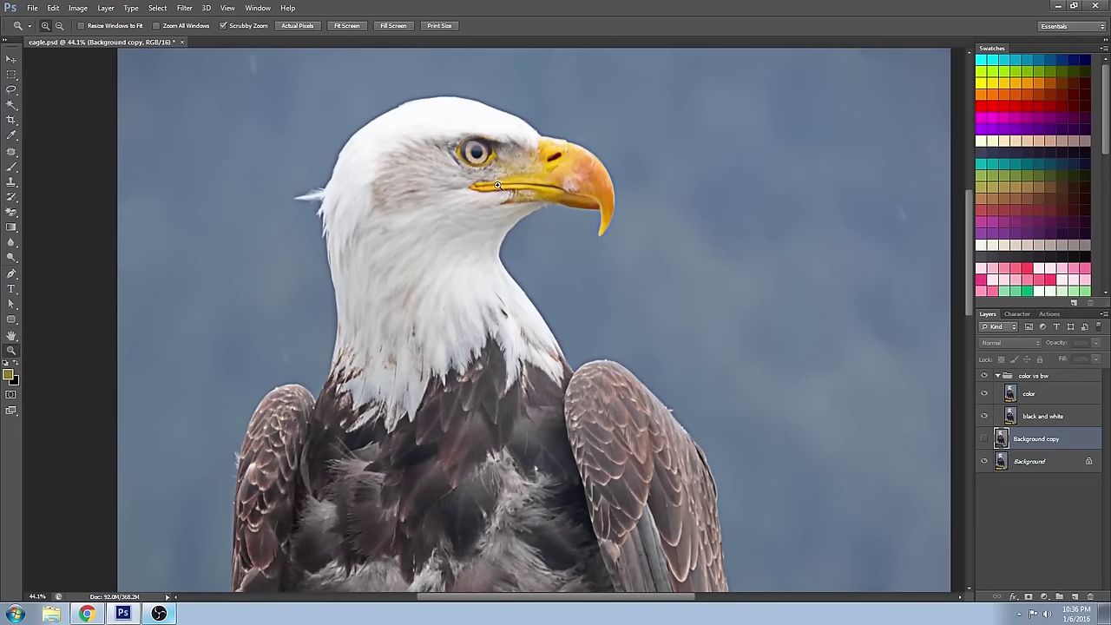
Collapse and hide the color vs bw group and show the Background copy layer again
left_click(997, 376)
left_click(984, 377)
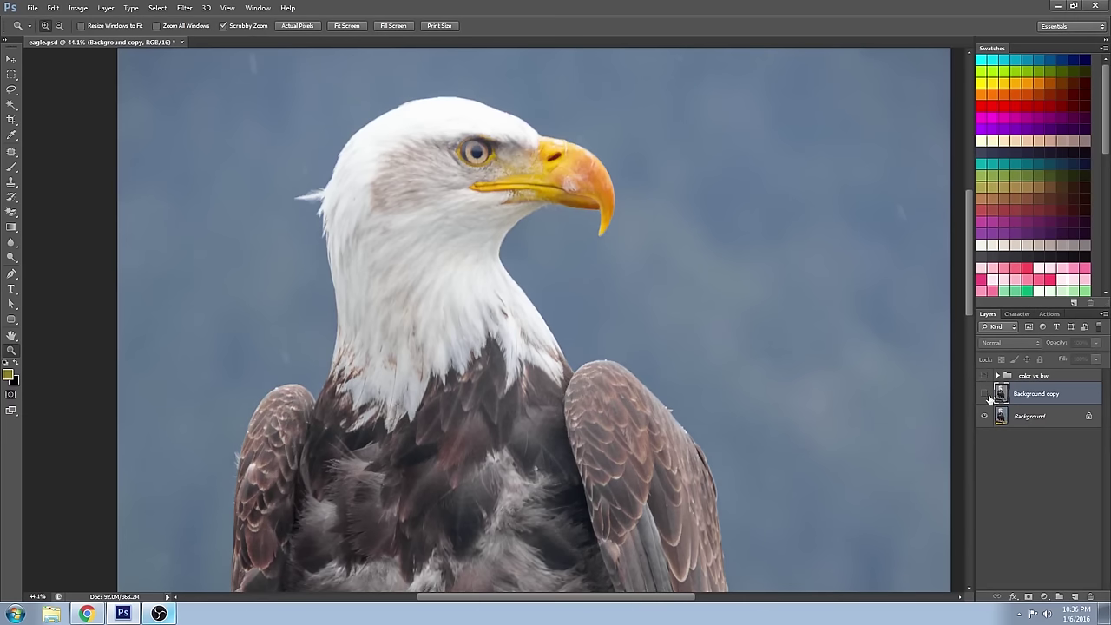
left_click(985, 394)
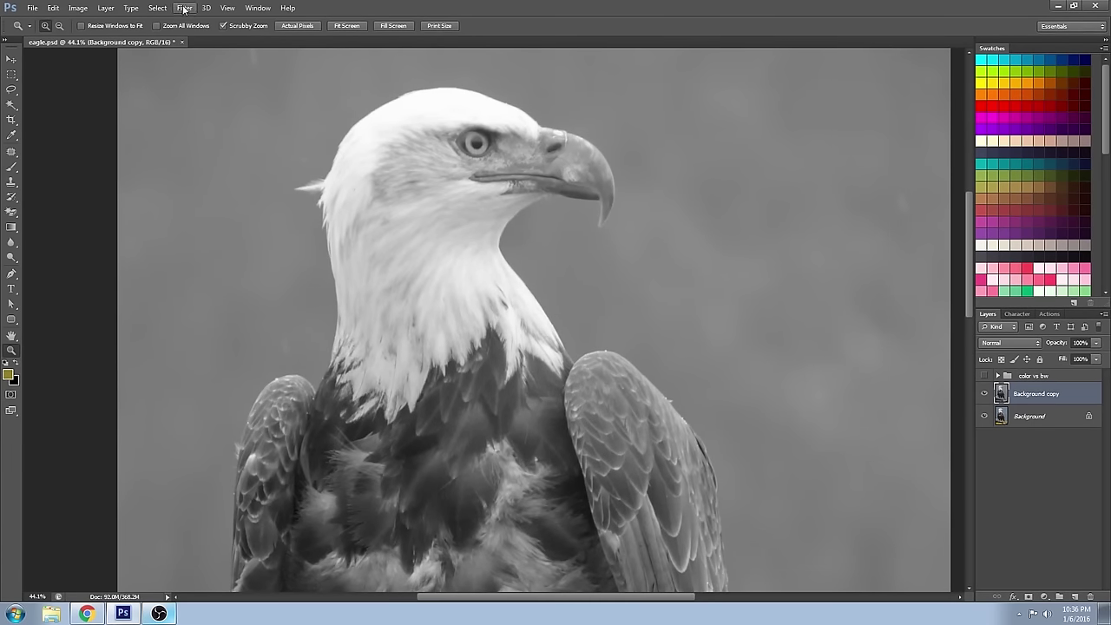
Open the High Pass filter for the desaturated Background copy layer and keep its dialog clear of the eagle
left_click(184, 9)
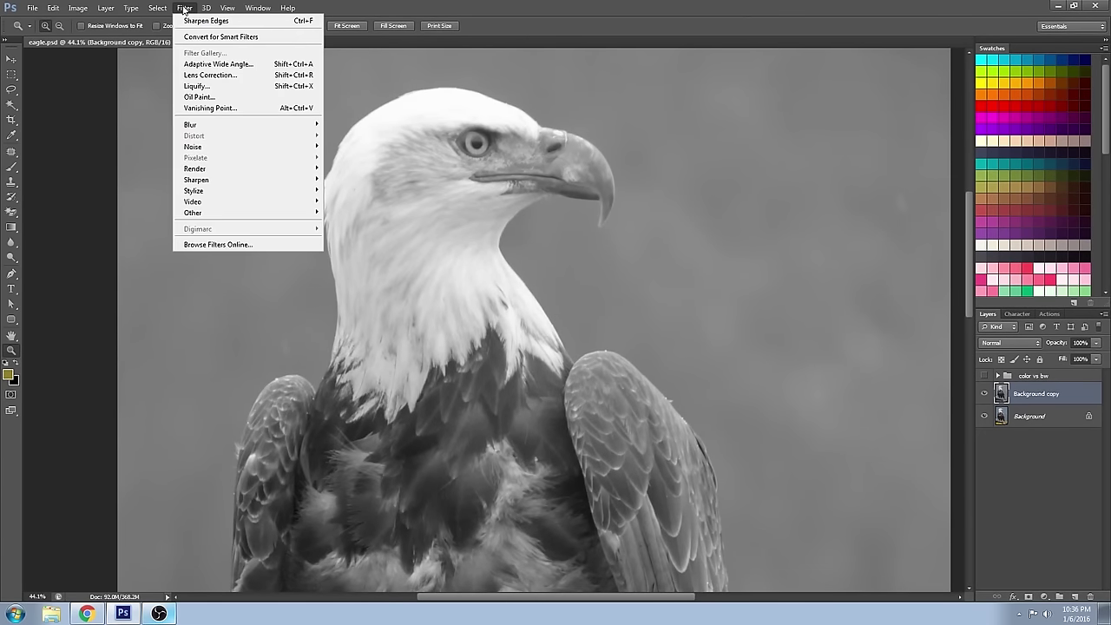
mouse_move(210, 217)
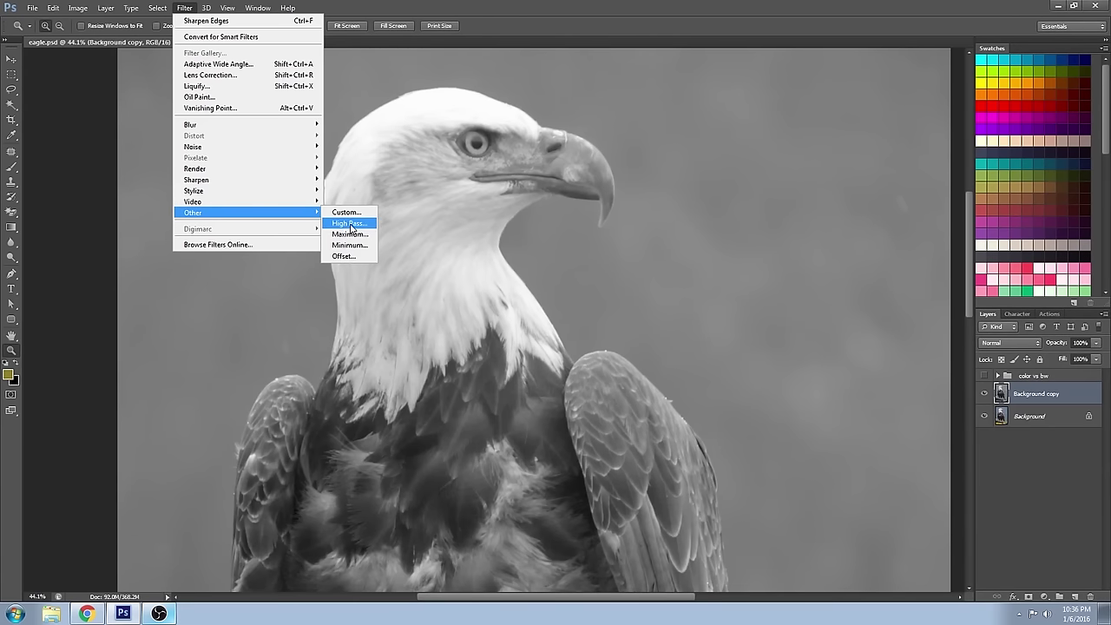
left_click(350, 224)
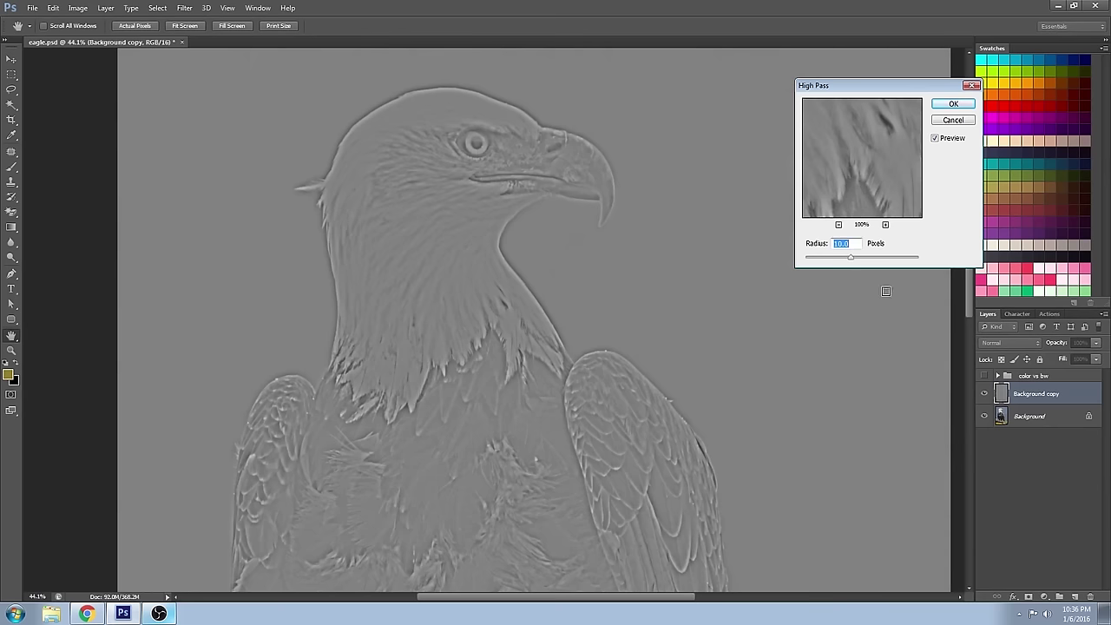
left_click_drag(916, 90, 859, 134)
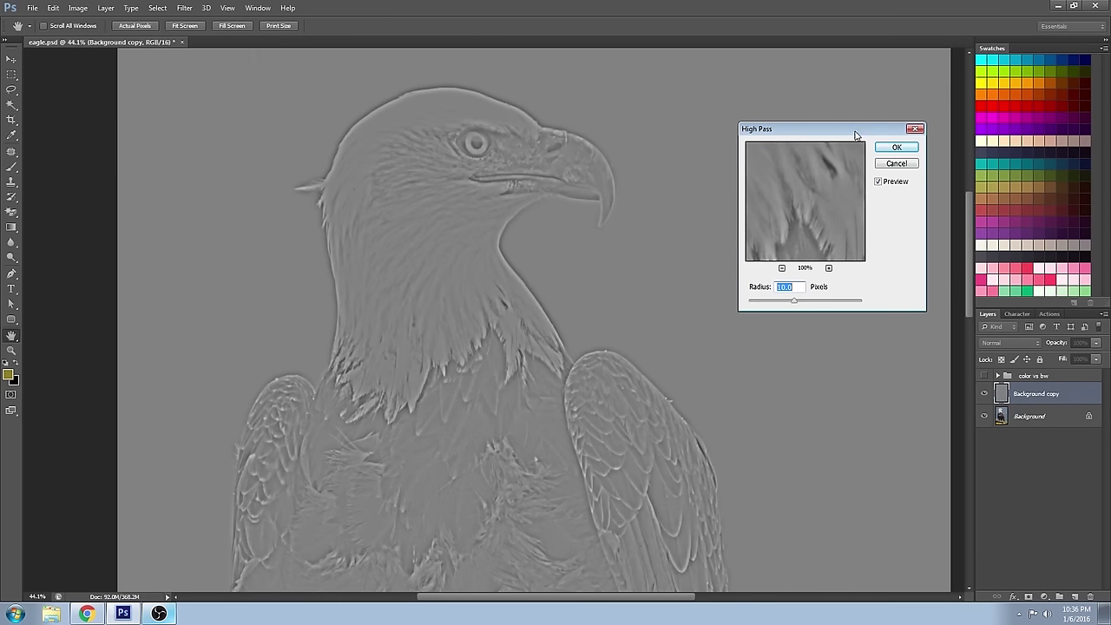
left_click_drag(857, 133, 810, 114)
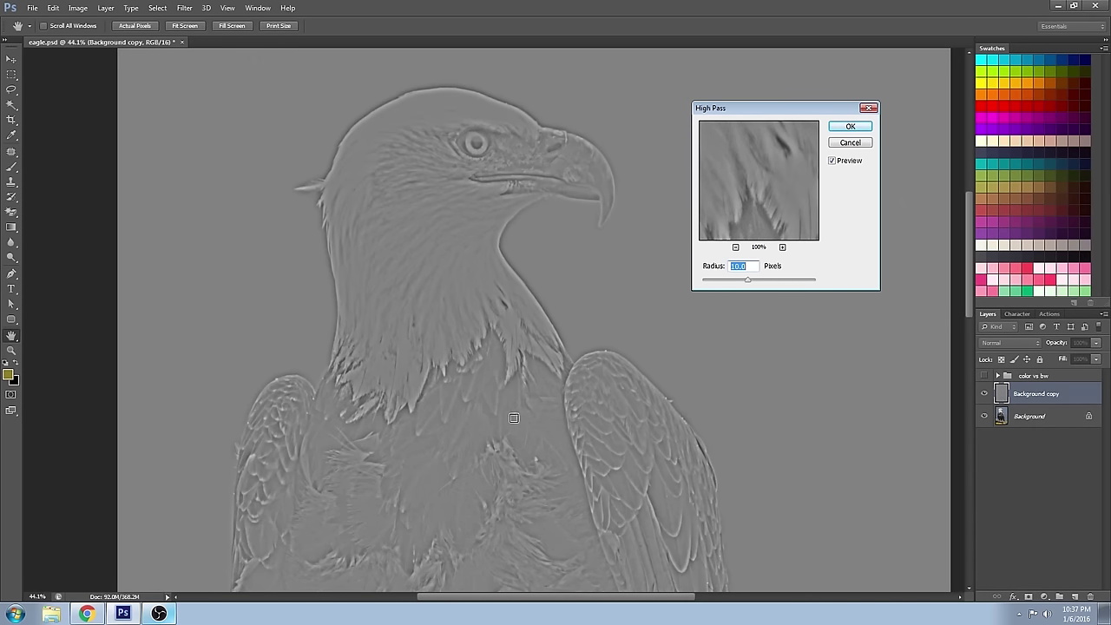
left_click(187, 8)
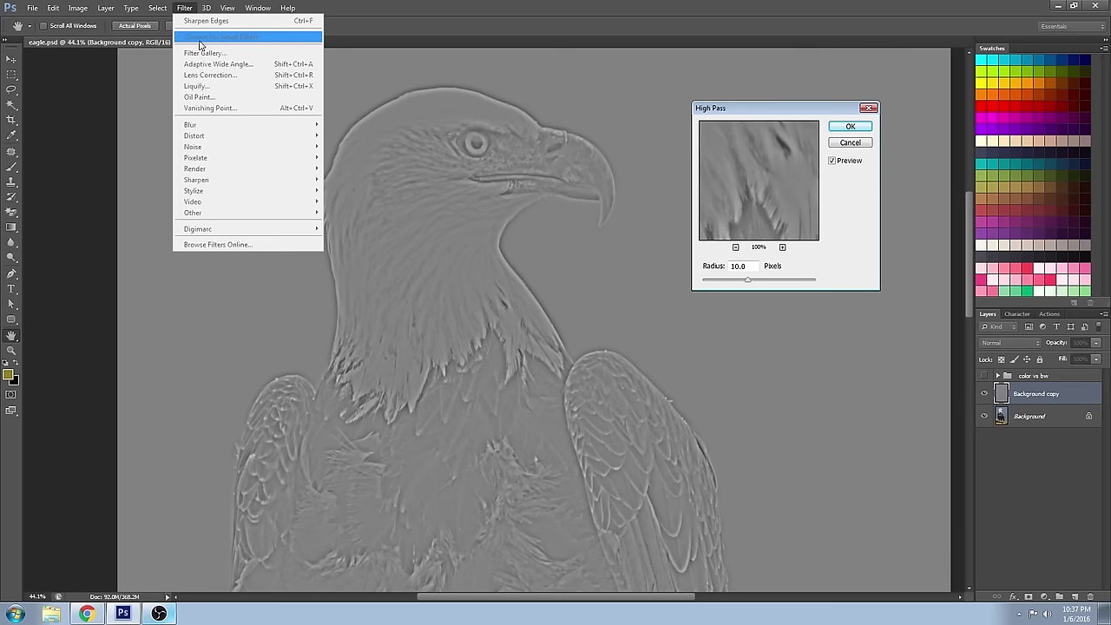
left_click(813, 113)
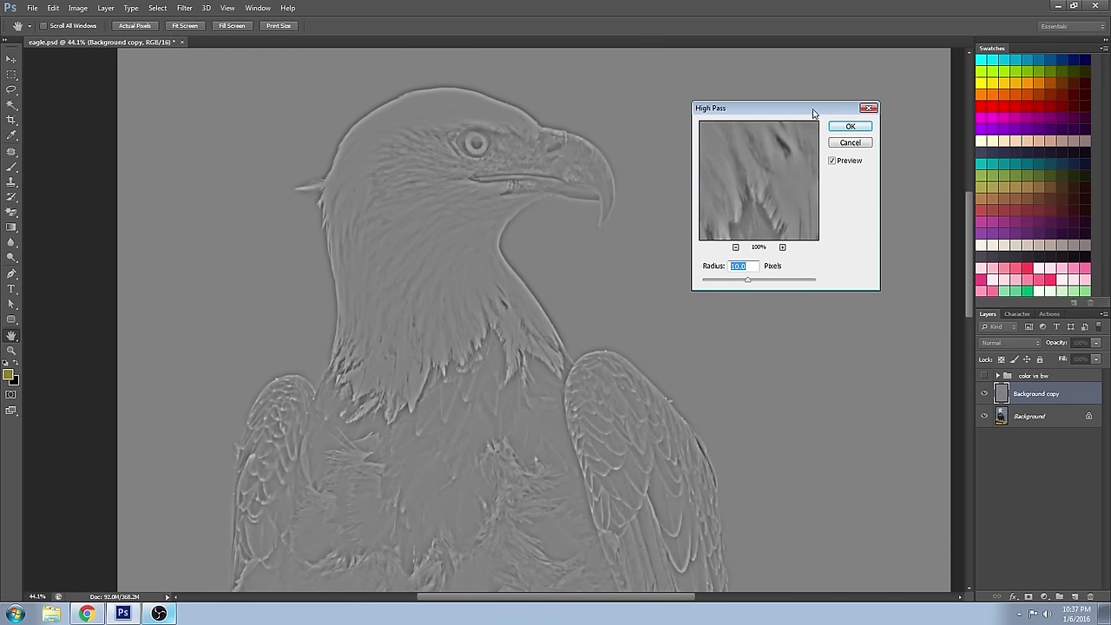
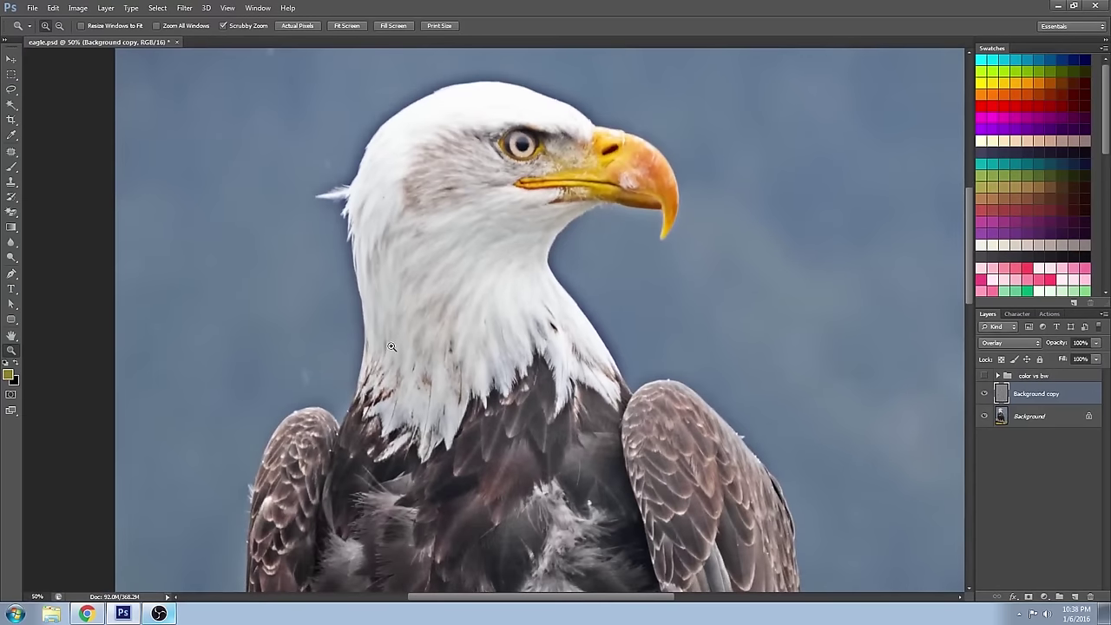
Compare the whole eagle photo with and without the High Pass sharpening by toggling the Background copy layer's visibility
scroll(417, 432, "down", 5)
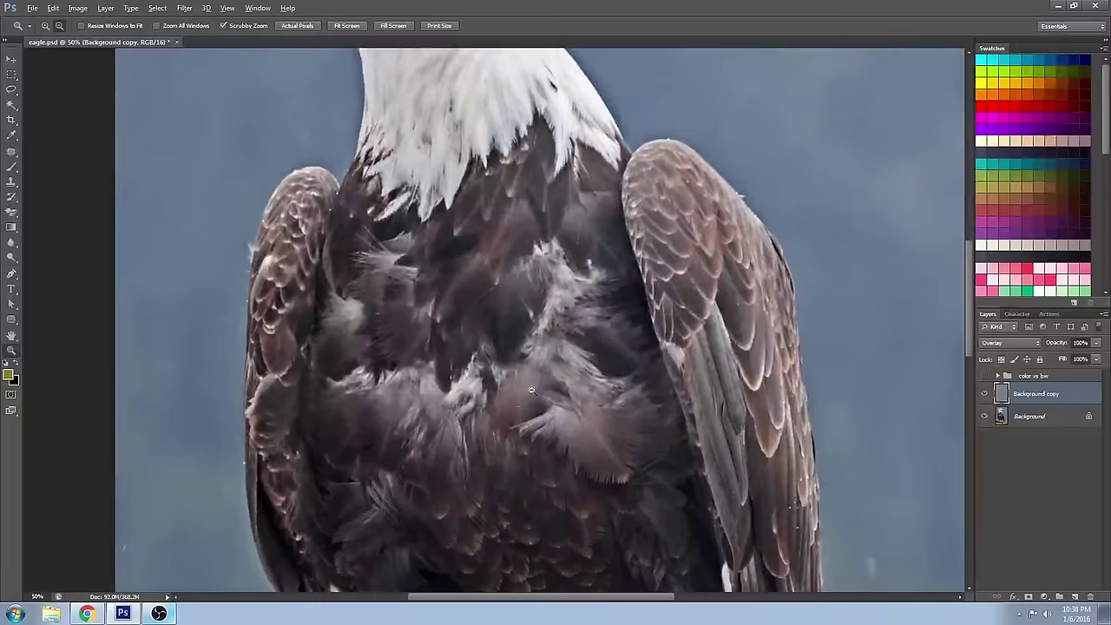
left_click(557, 292, "alt")
left_click(557, 291, "alt")
left_click(558, 292, "alt")
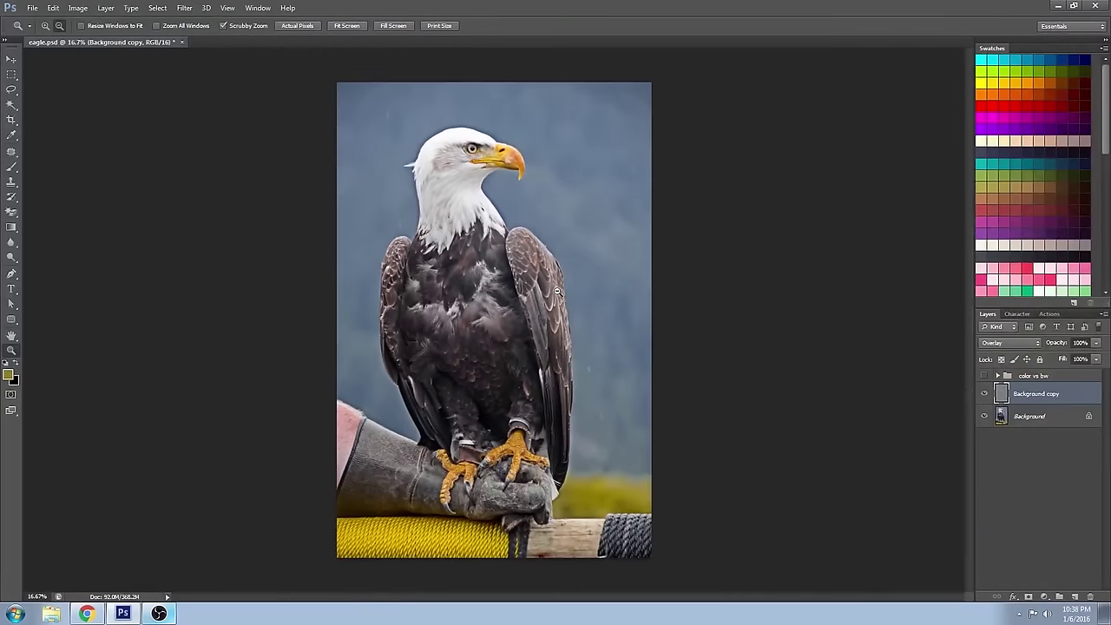
left_click(557, 292, "alt")
left_click(510, 303)
left_click(985, 394)
left_click(986, 394)
left_click(985, 394)
left_click(985, 394)
left_click(985, 394)
left_click(985, 394)
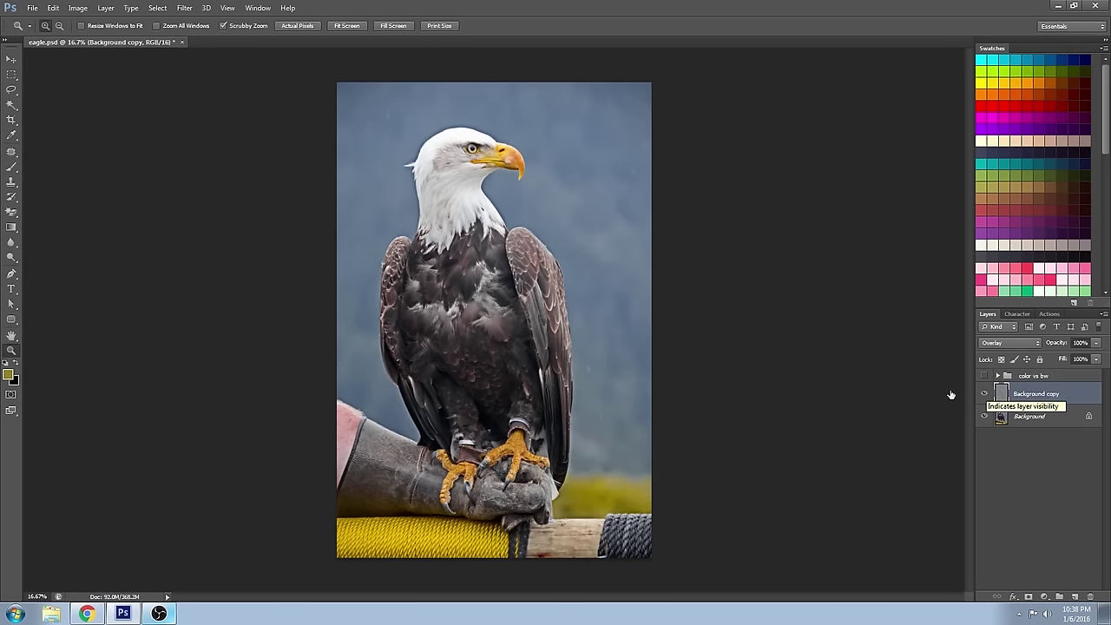
left_click_drag(509, 347, 526, 403)
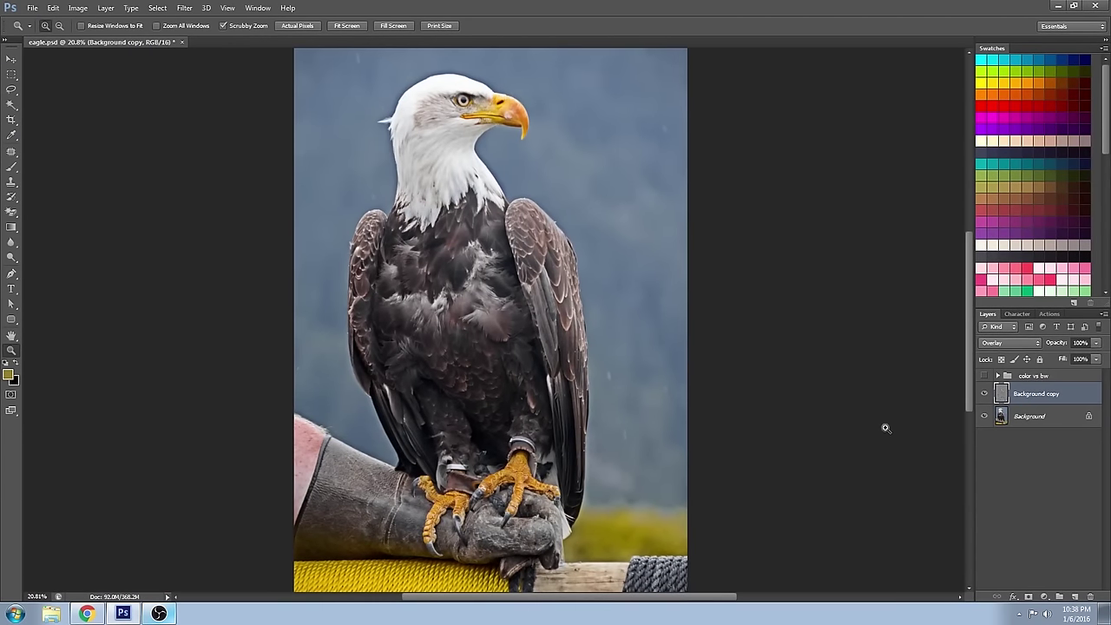
Judge the strength of the current sharpening by repeatedly hiding and showing the Background copy layer
left_click(985, 395)
left_click(985, 395)
left_click(985, 396)
left_click(985, 395)
left_click(985, 395)
left_click(985, 396)
left_click(985, 396)
left_click(985, 395)
Undo the Background copy layer's Overlay blending and High Pass filter, and reapply High Pass with a radius of 5 pixels
key("shift+alt+n")
key("ctrl+z")
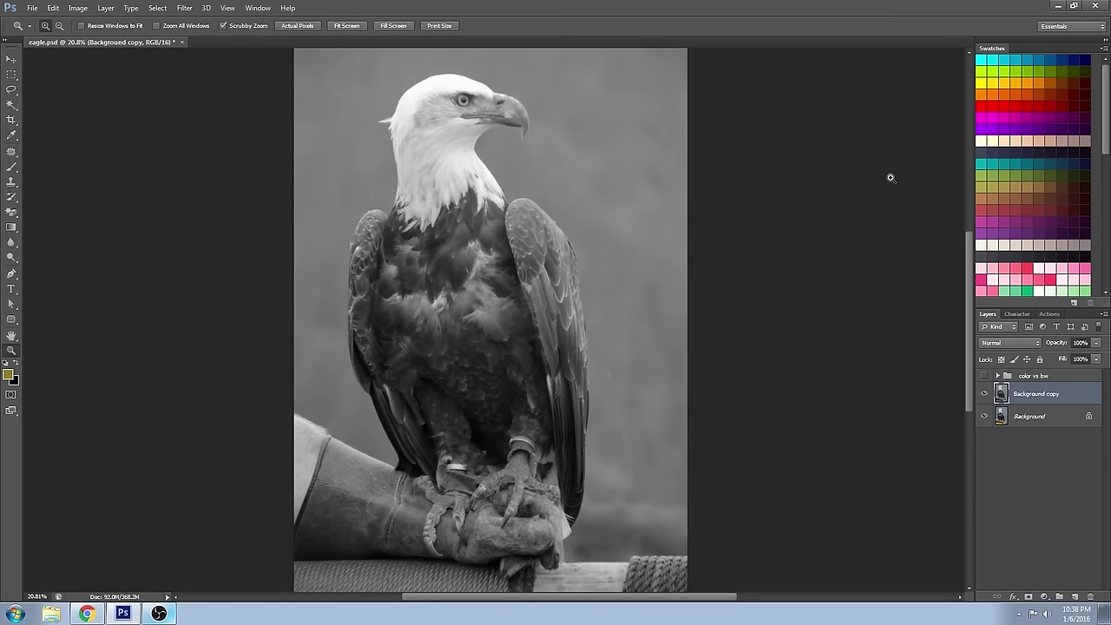
left_click(185, 8)
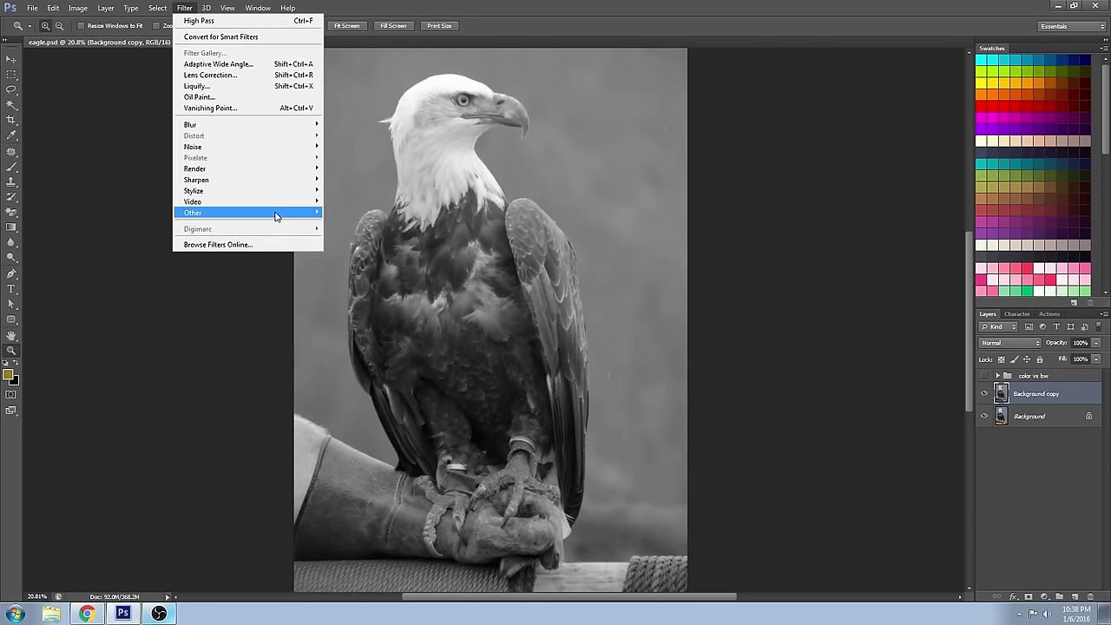
mouse_move(276, 216)
left_click(349, 223)
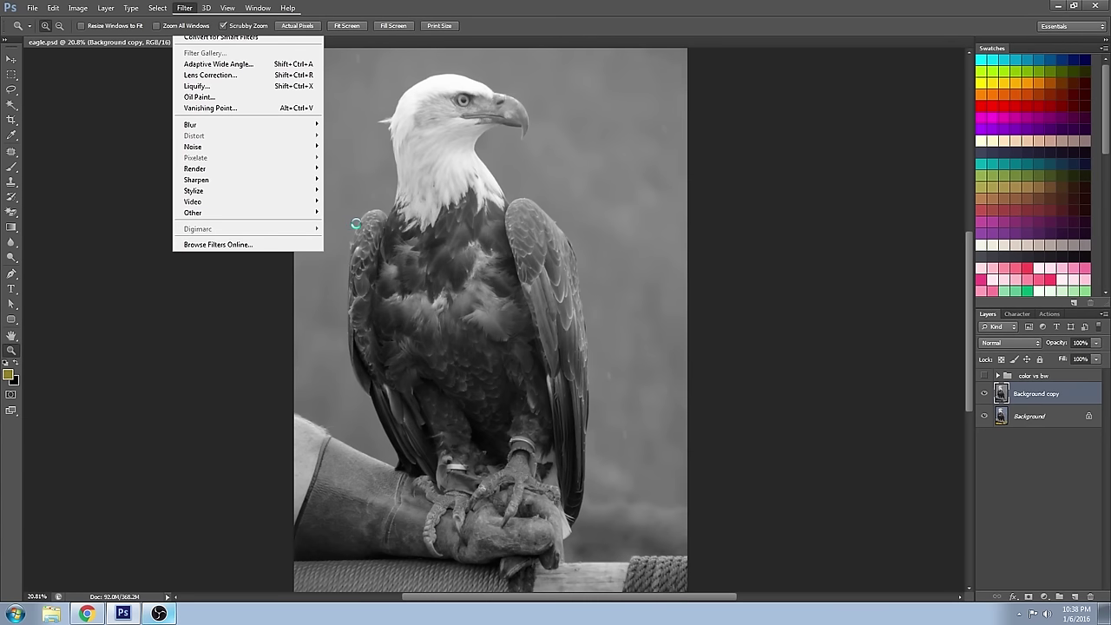
left_click_drag(723, 284, 735, 284)
type("5")
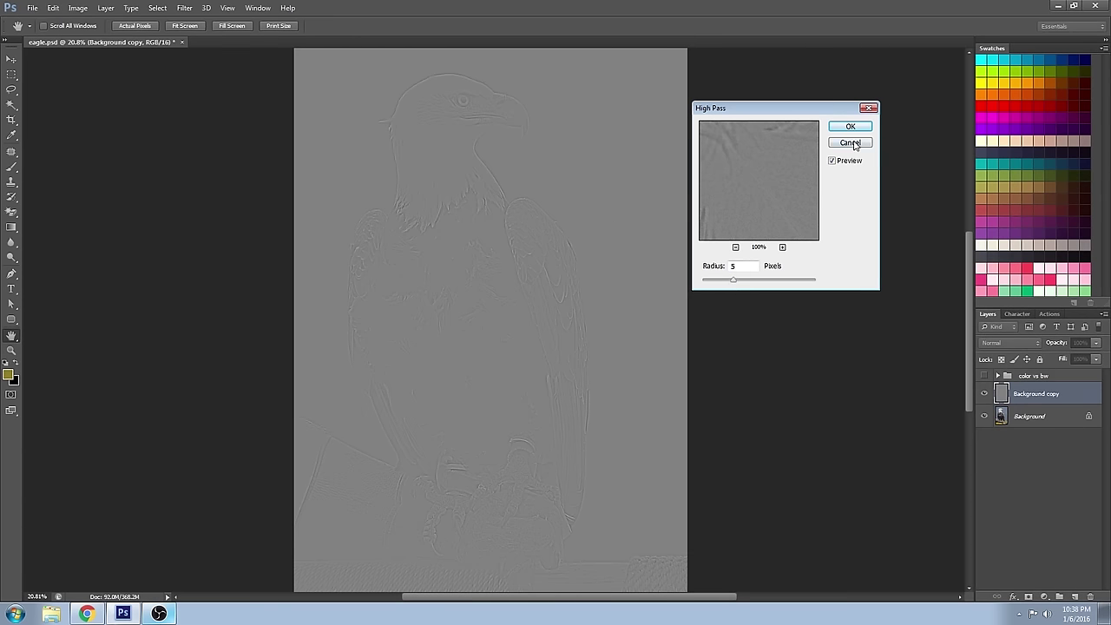
left_click(850, 127)
Set the filtered Background copy layer's blend mode to Overlay, with the eagle's head in close view
key("z")
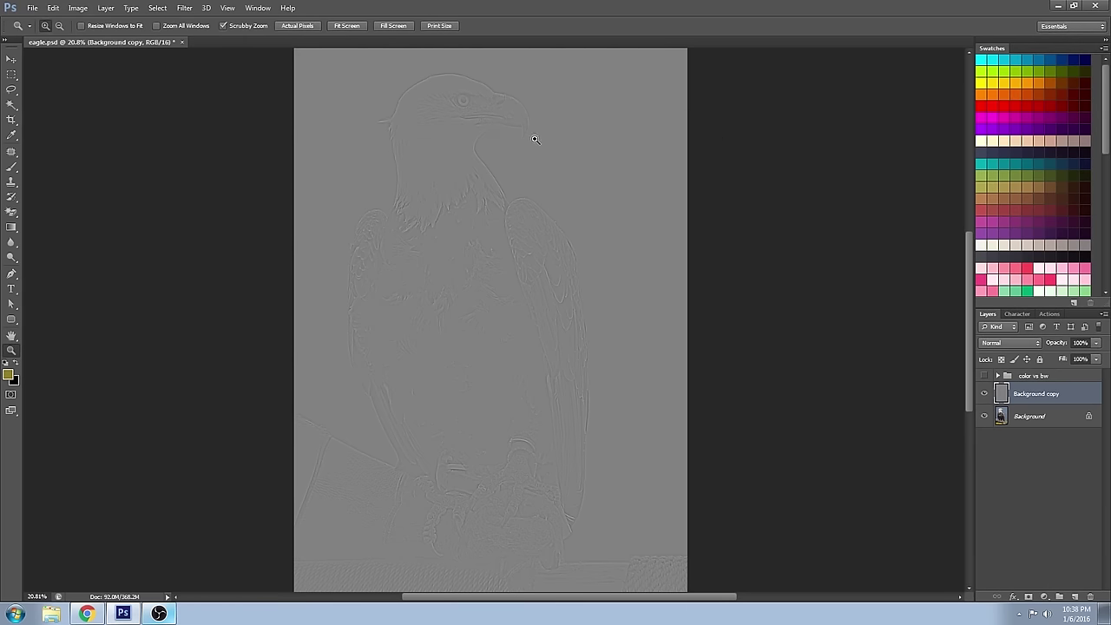
left_click_drag(460, 106, 581, 261)
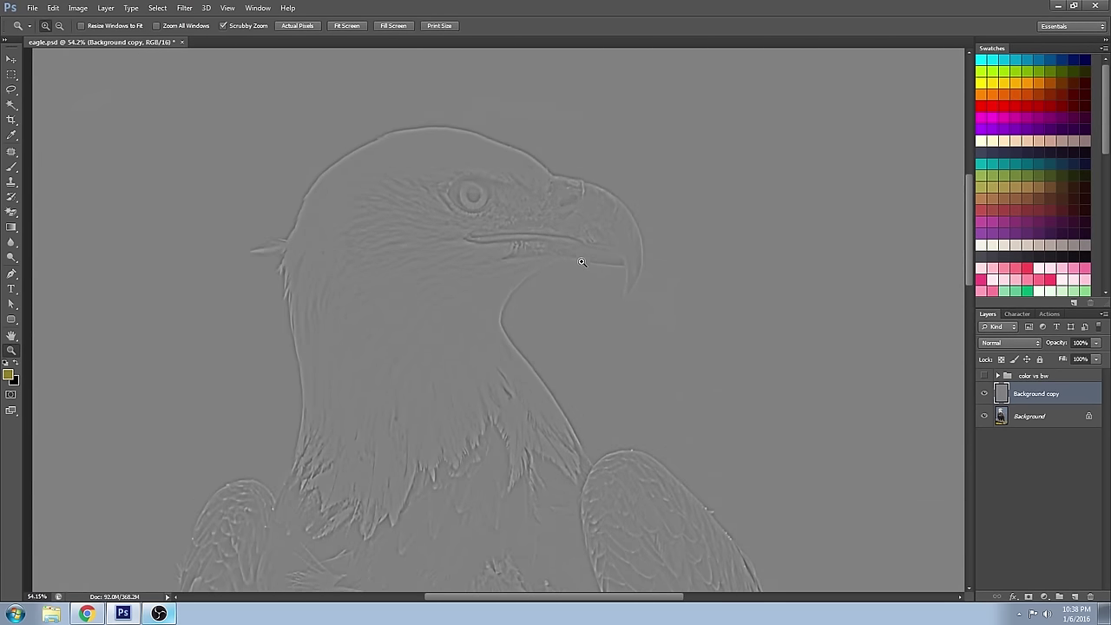
left_click(1012, 342)
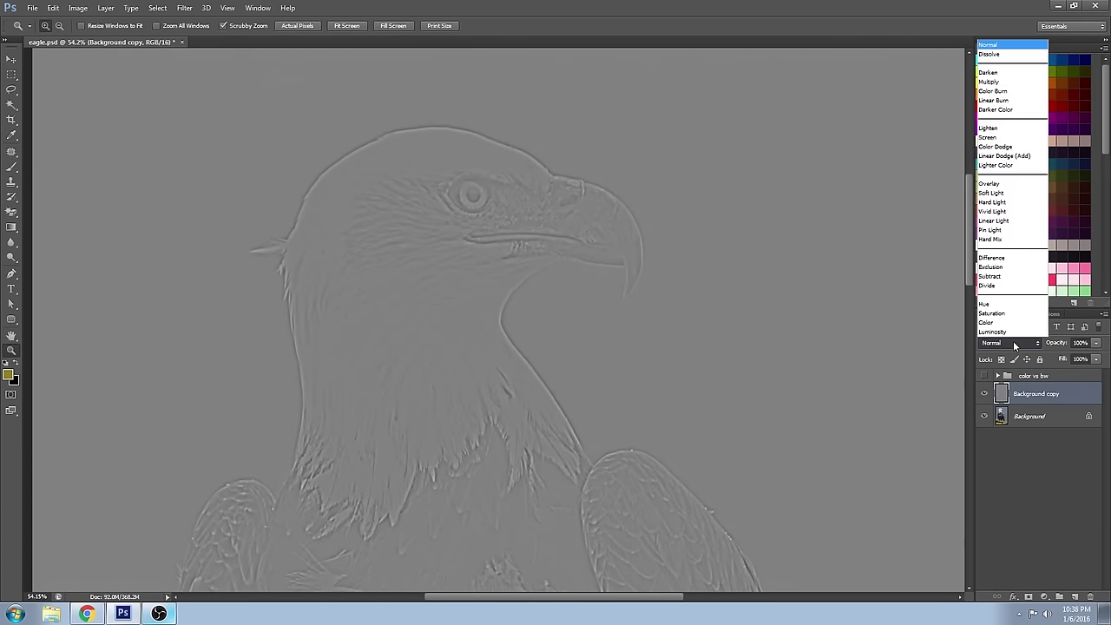
left_click(1022, 185)
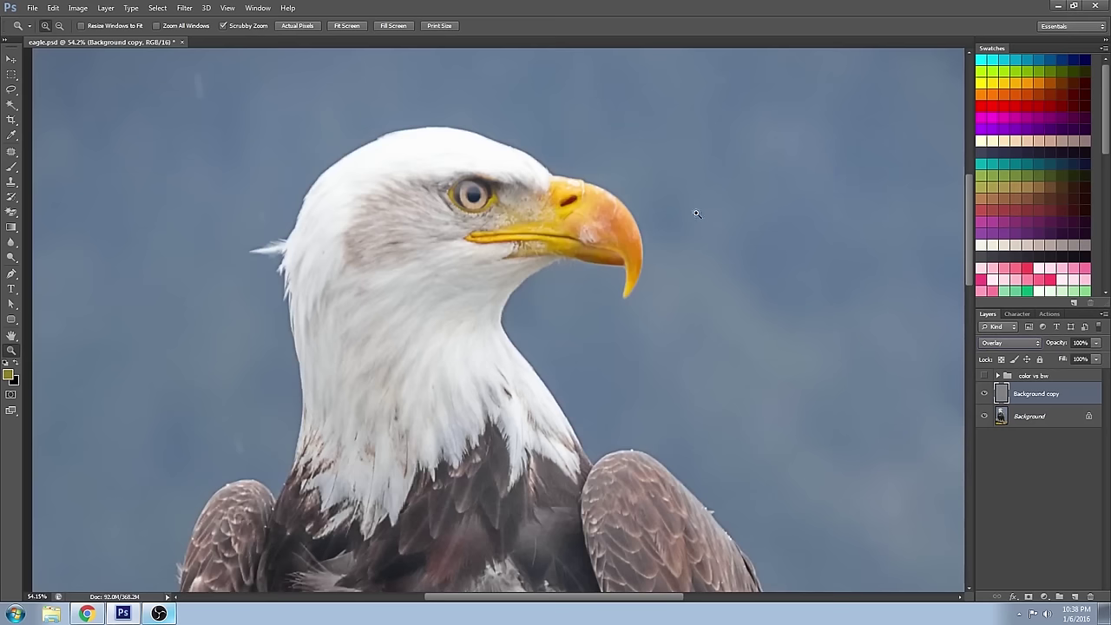
Try other blend modes up to Pin Light on the Background copy layer and return it to Overlay
left_click(605, 382, "alt")
left_click(605, 382, "alt")
left_click(617, 368, "alt")
left_click(617, 367, "alt")
left_click(597, 302)
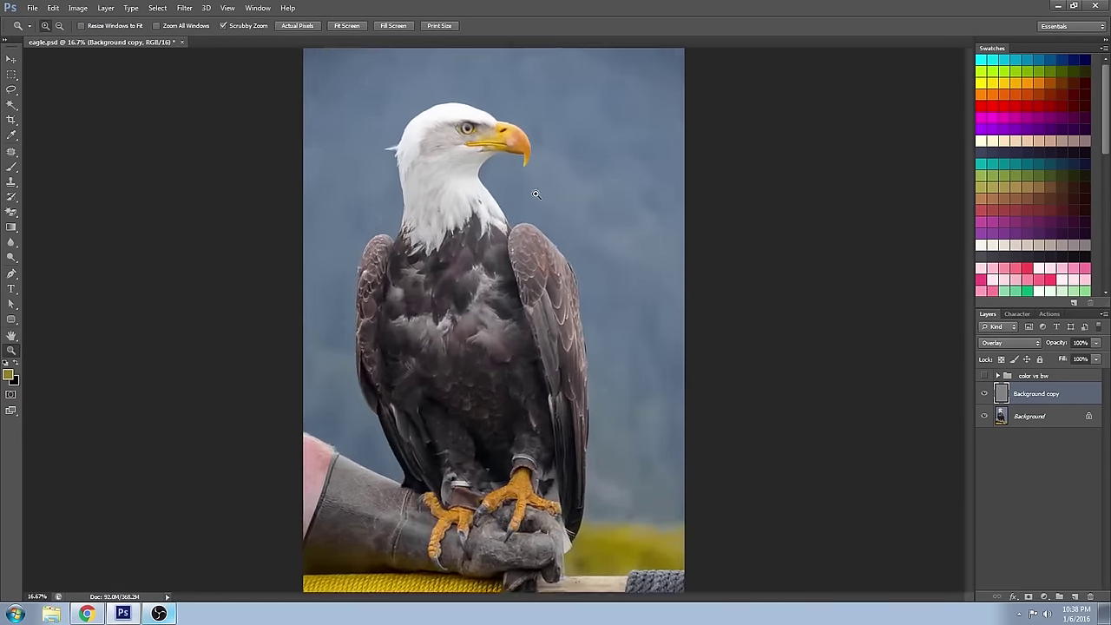
left_click(581, 300)
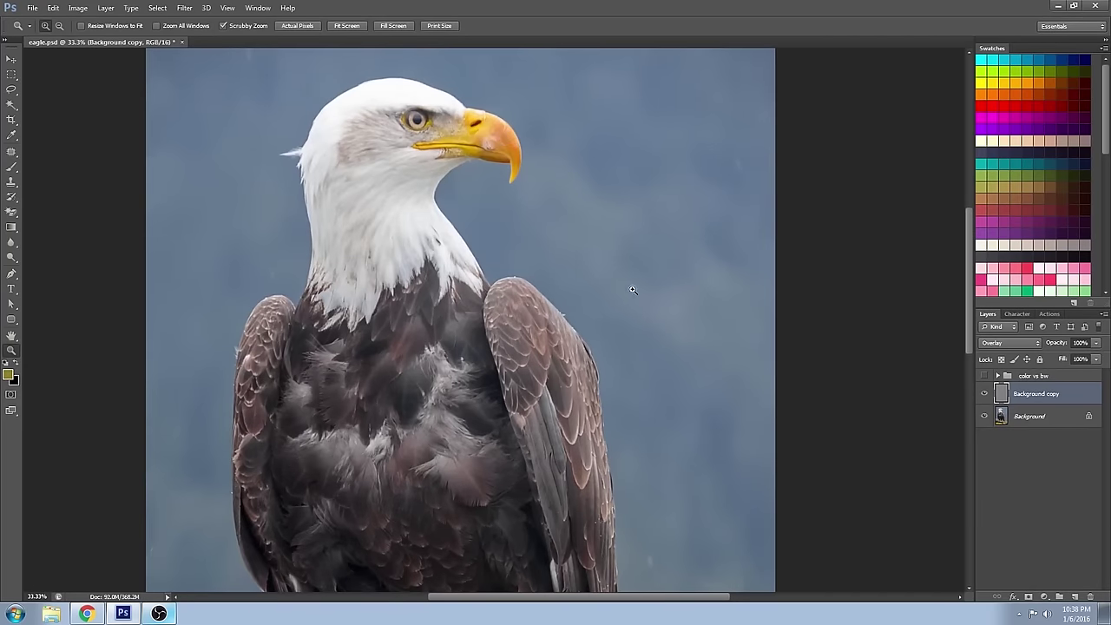
left_click(1014, 340)
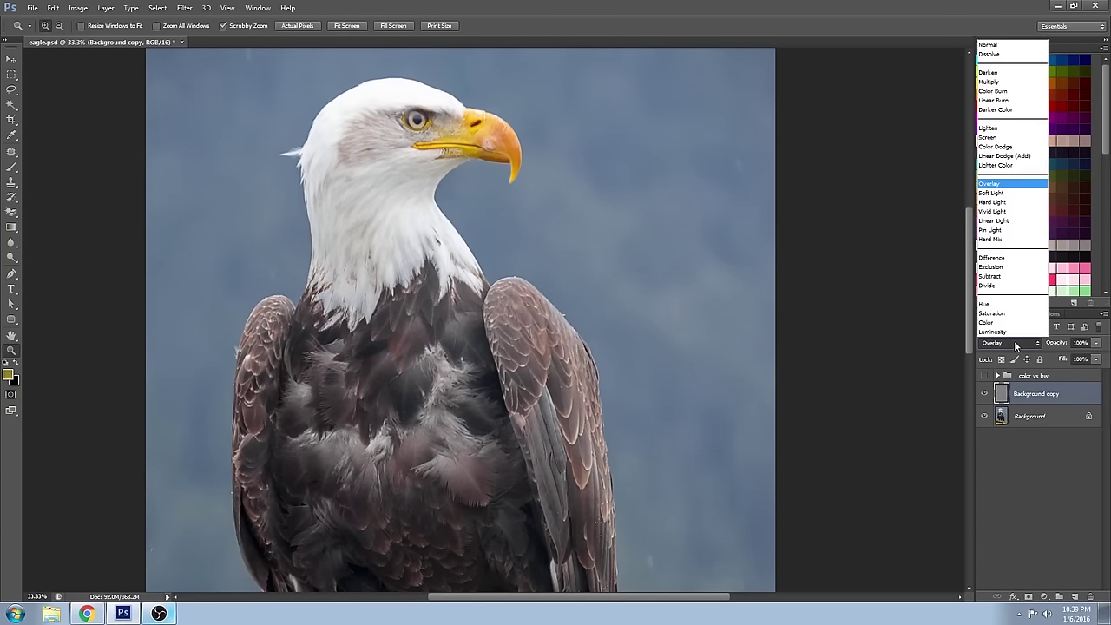
left_click(1014, 188)
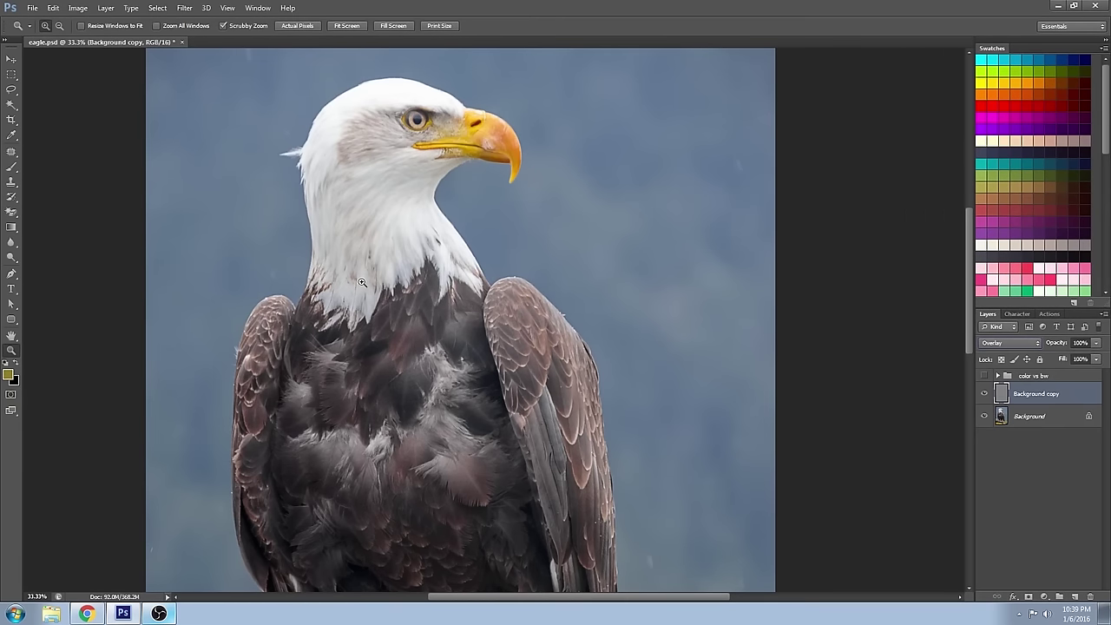
left_click(1009, 342)
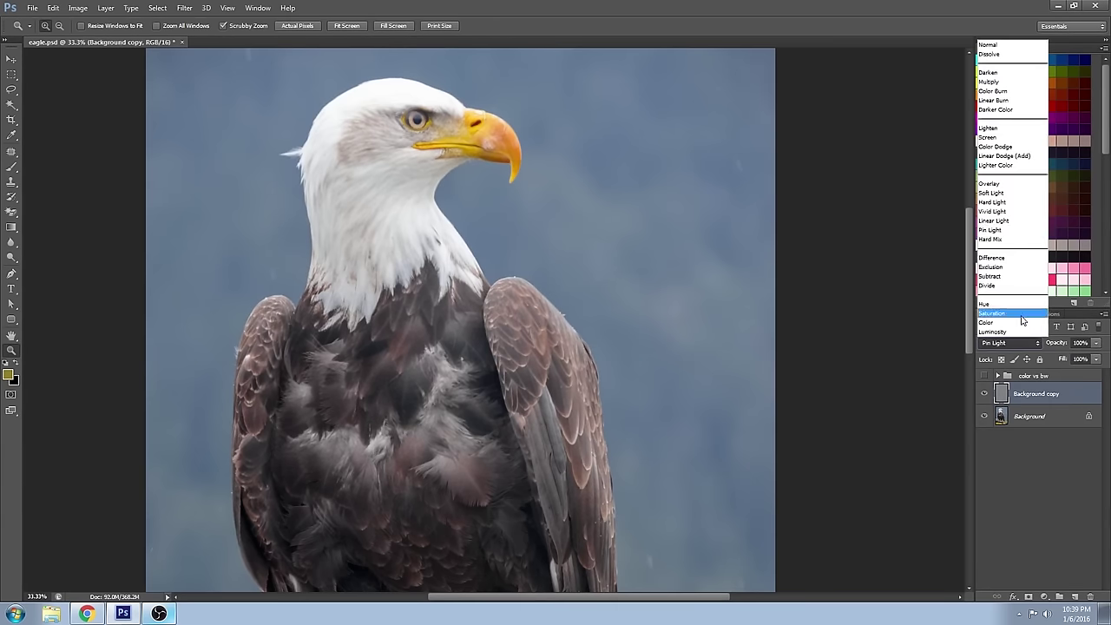
left_click(1015, 186)
Examine the sharpened edges around the eagle's beak, eye and neck close up, and the overall effect on the whole photo
left_click_drag(470, 137, 526, 246)
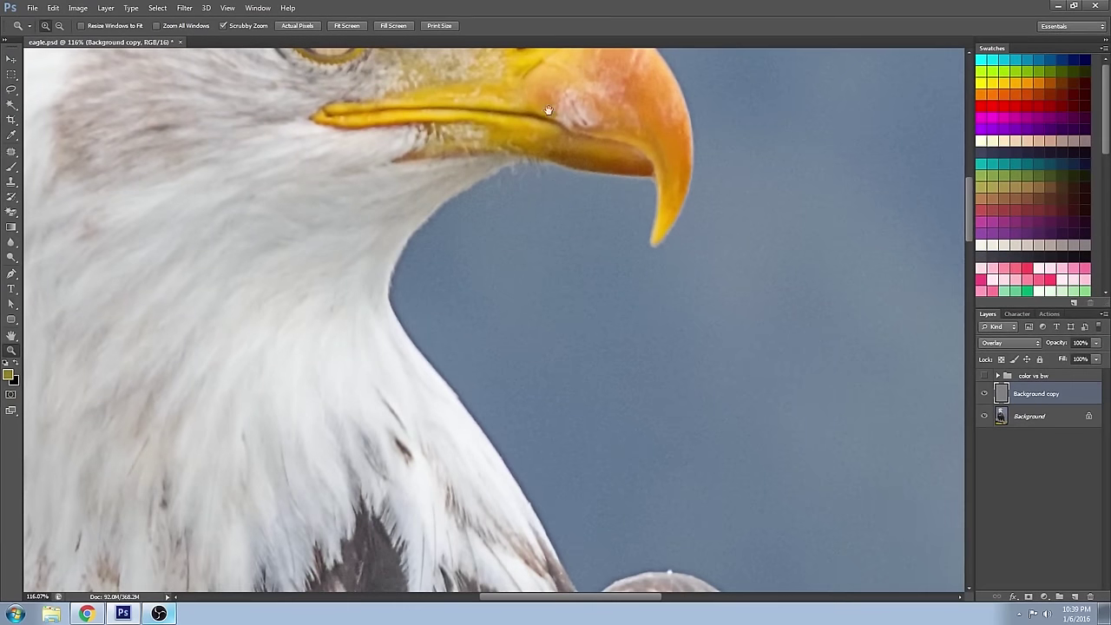
left_click_drag(549, 112, 851, 317)
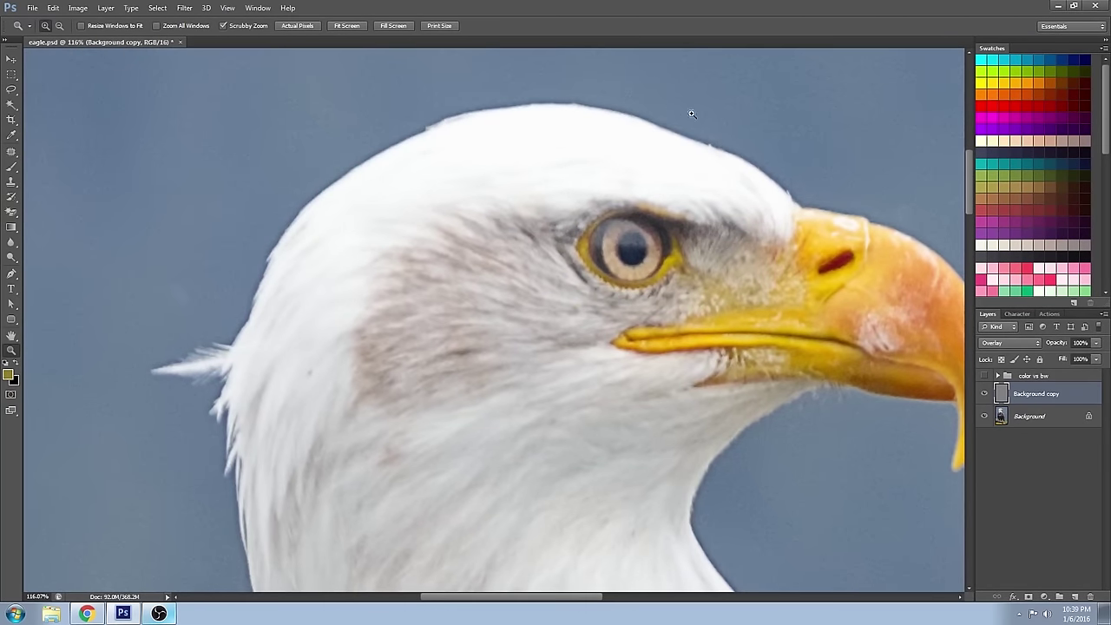
left_click(669, 413, "alt")
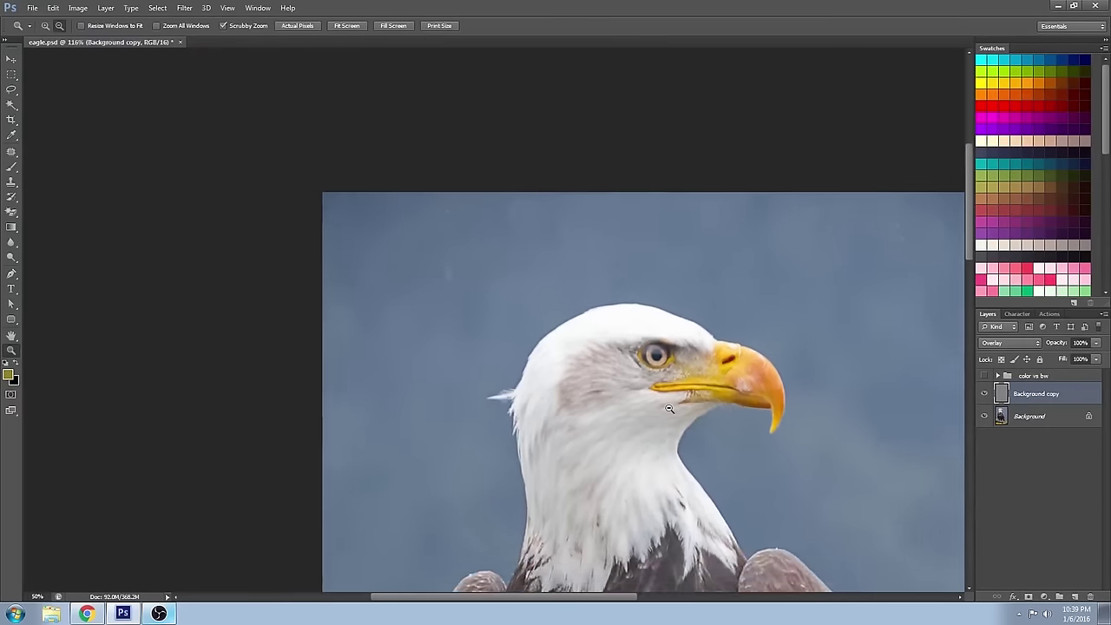
left_click(758, 500, "alt")
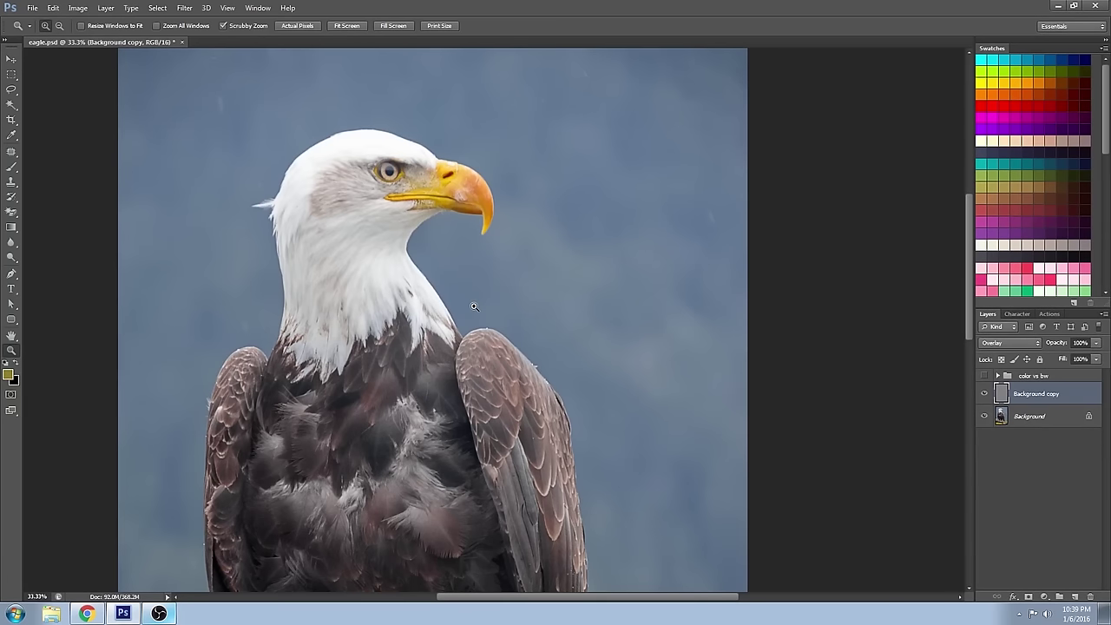
key("alt")
left_click(490, 263, "alt")
left_click(487, 257, "alt")
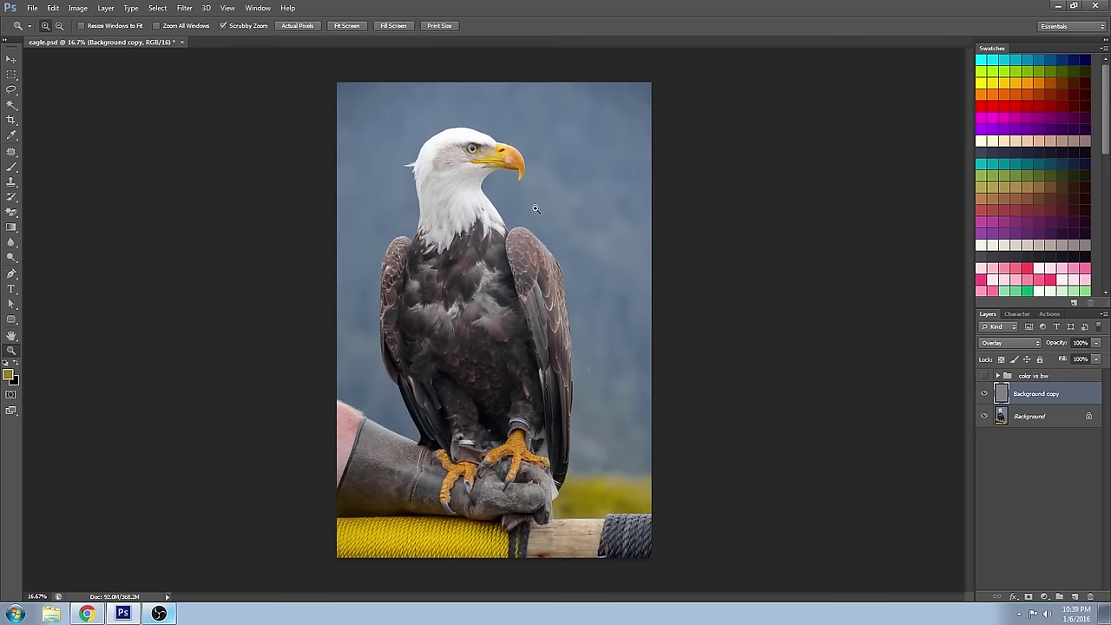
left_click_drag(533, 204, 526, 287)
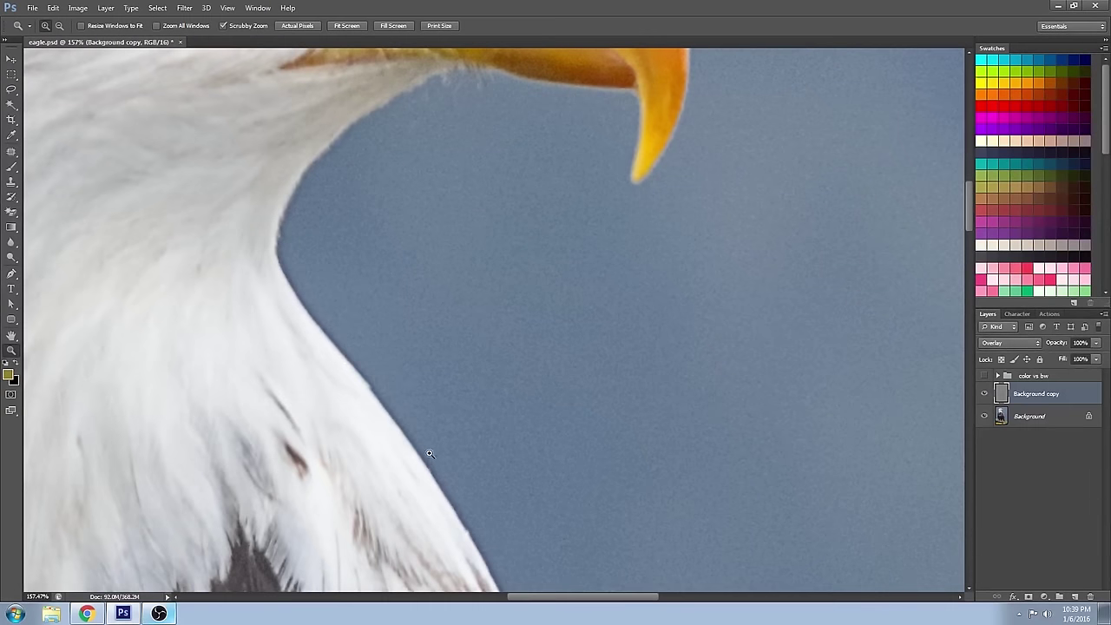
left_click(417, 257, "alt")
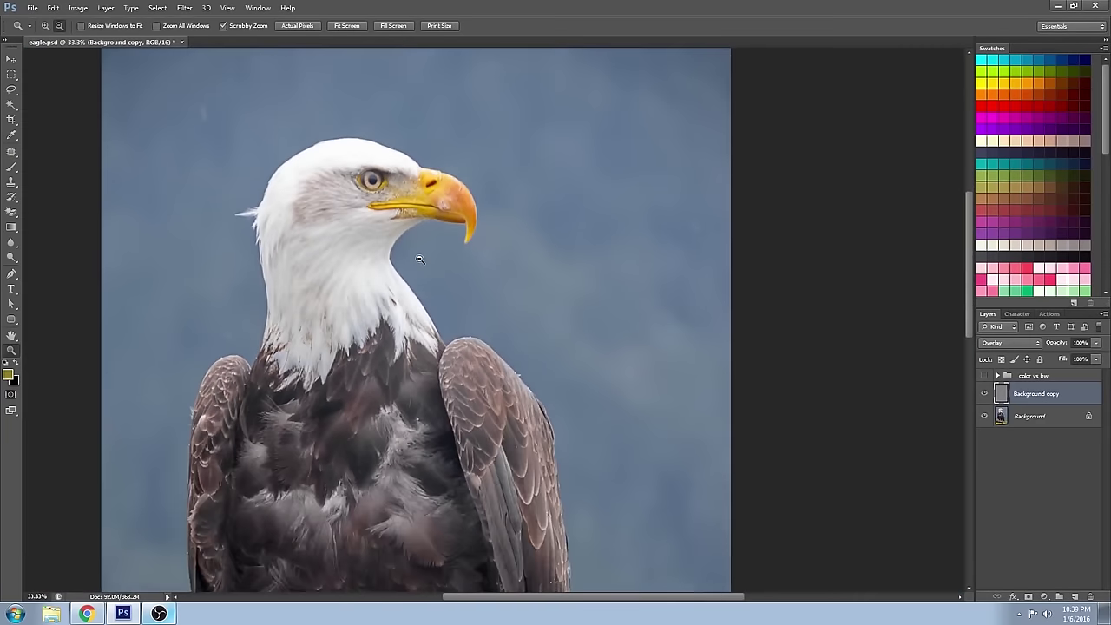
left_click(419, 258, "alt")
scroll(403, 320, "down", 3)
left_click(408, 365, "alt")
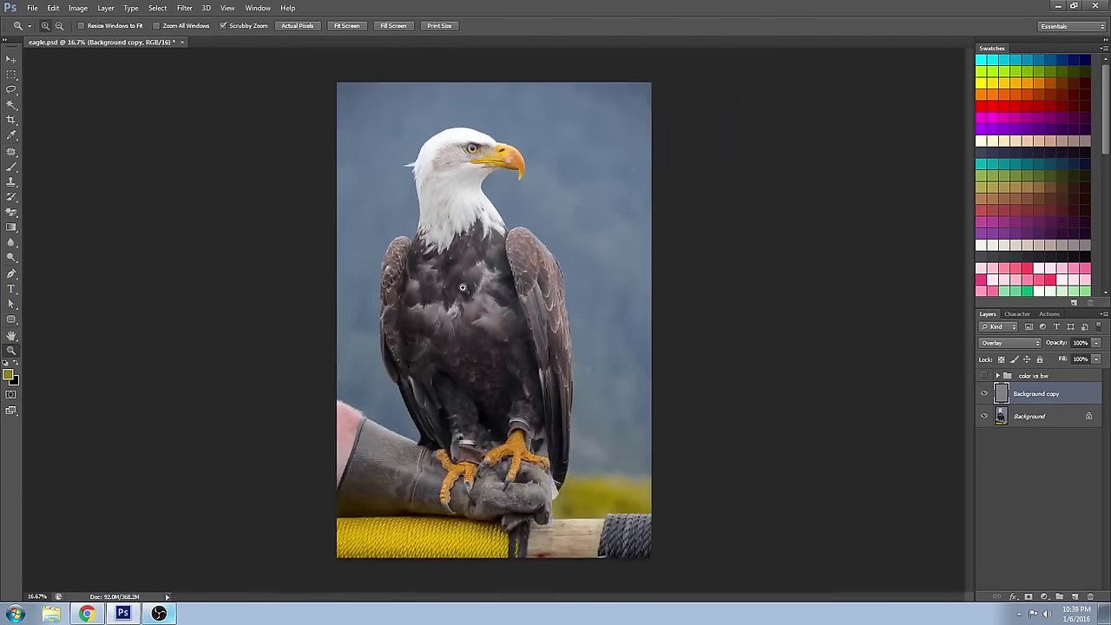
left_click(463, 287)
left_click(504, 309, "alt")
left_click(479, 345)
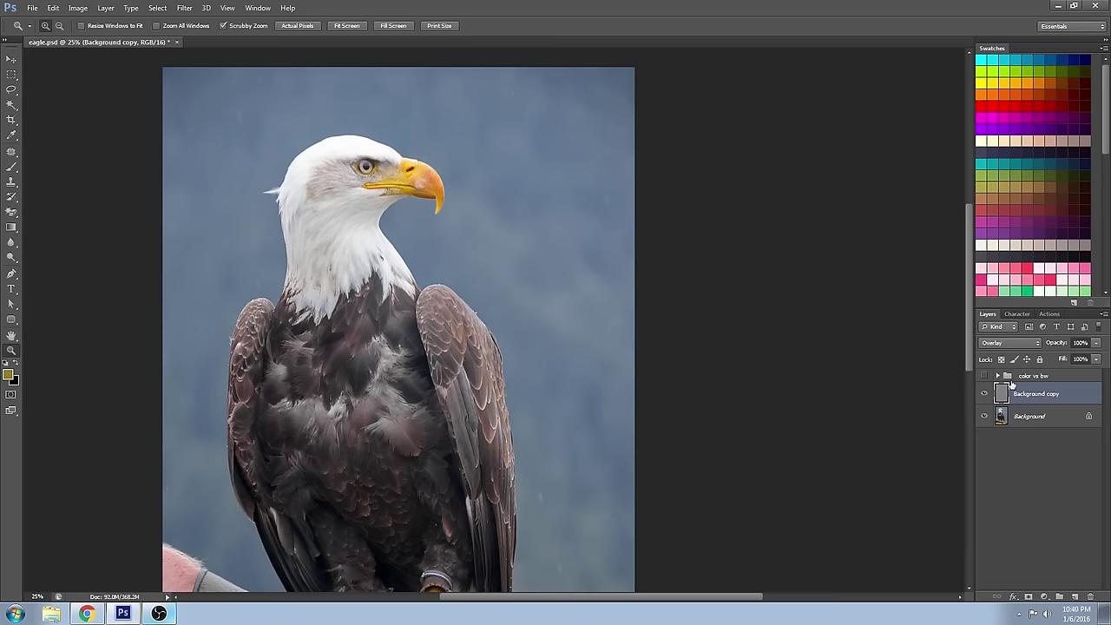
Try Soft Light blending on the Background copy layer while viewing the eagle's head, and switch back to Overlay
left_click(1017, 343)
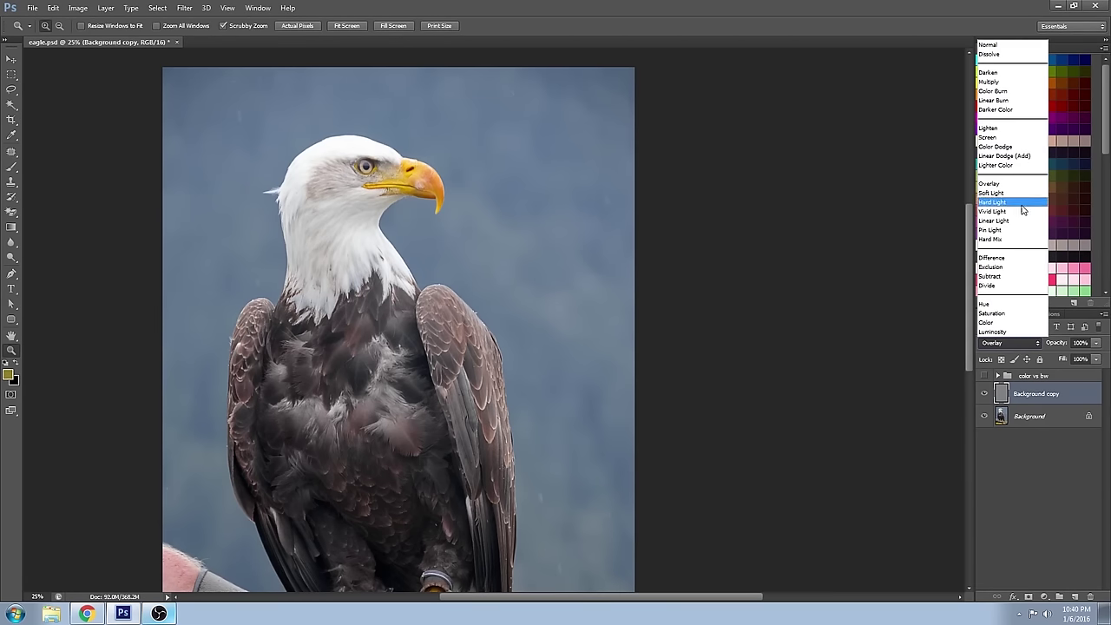
left_click(1021, 201)
left_click_drag(343, 156, 452, 159)
left_click(1010, 344)
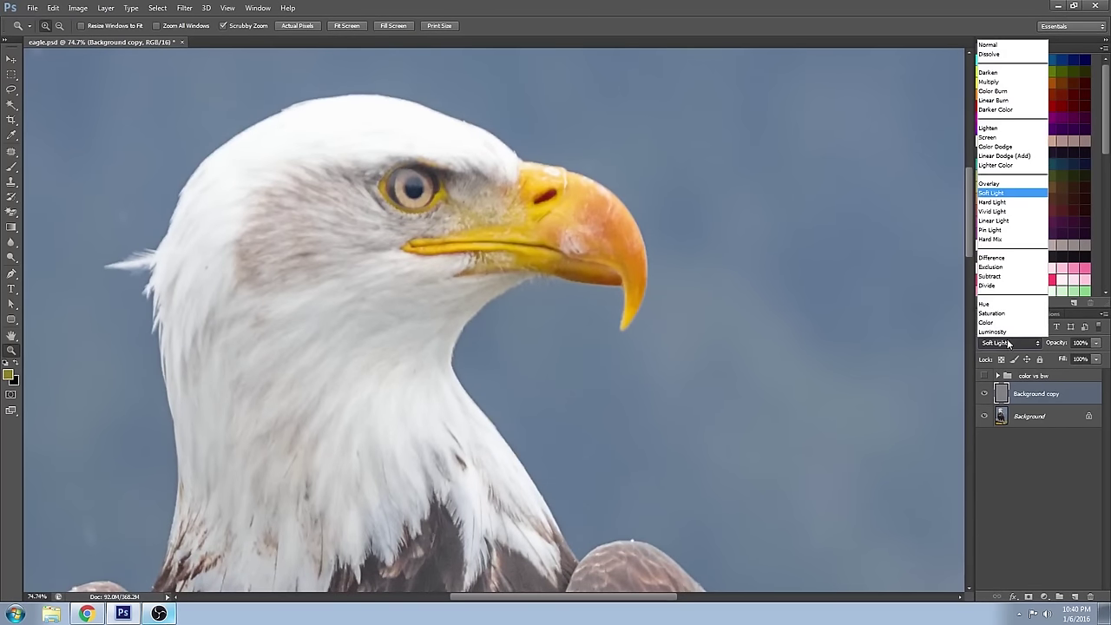
left_click(1014, 186)
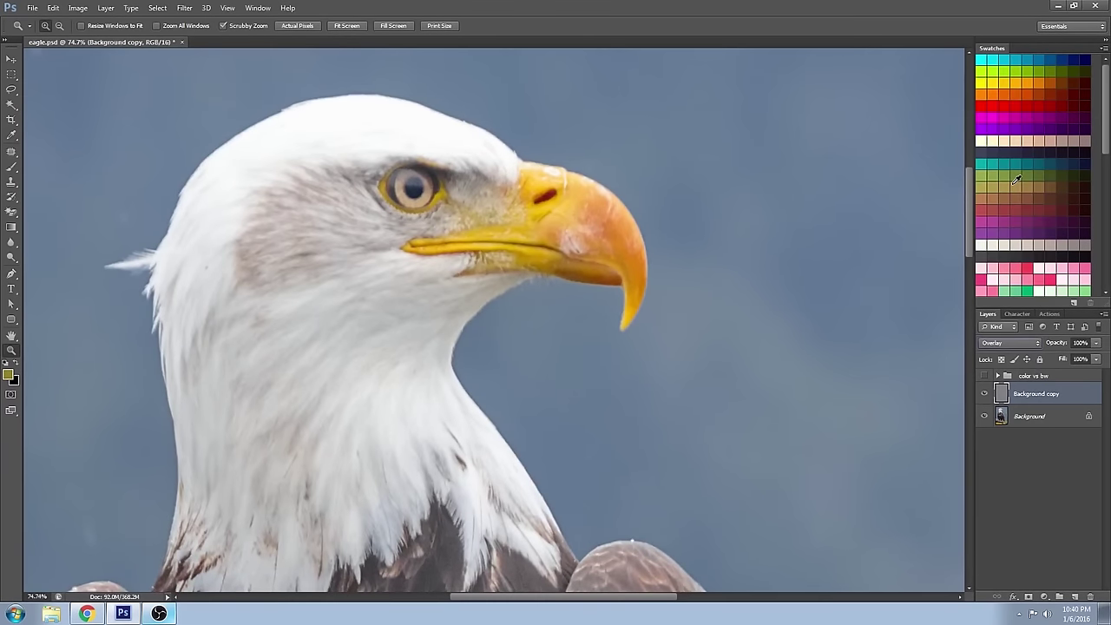
Compare Soft Light and Hard Light on the Background copy layer and restore the Overlay blend mode
left_click(998, 345)
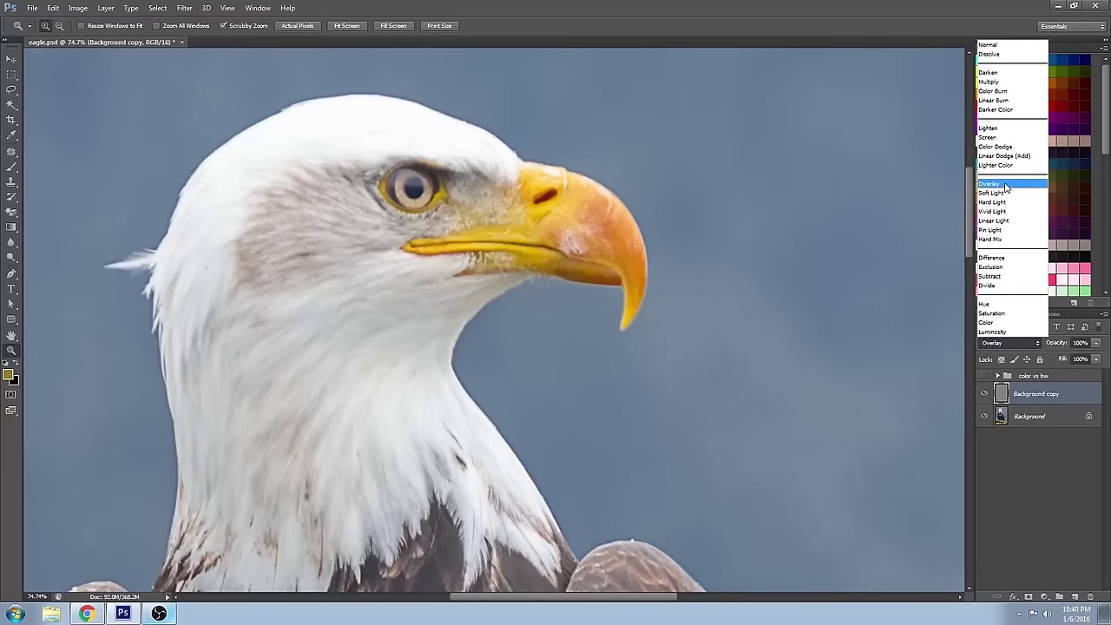
left_click(1001, 194)
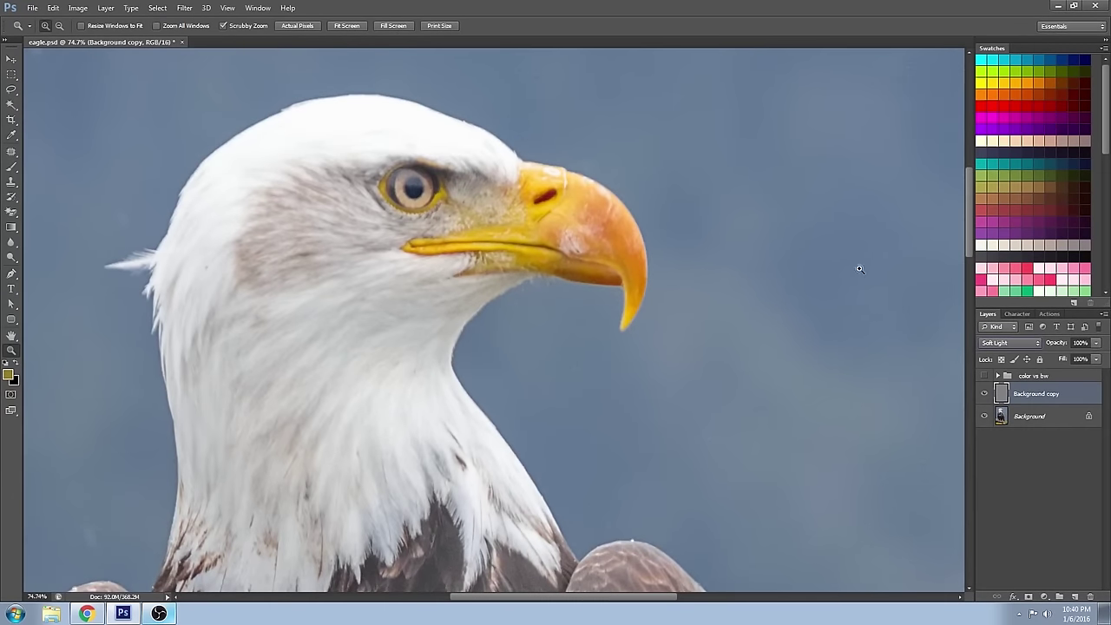
left_click(1007, 343)
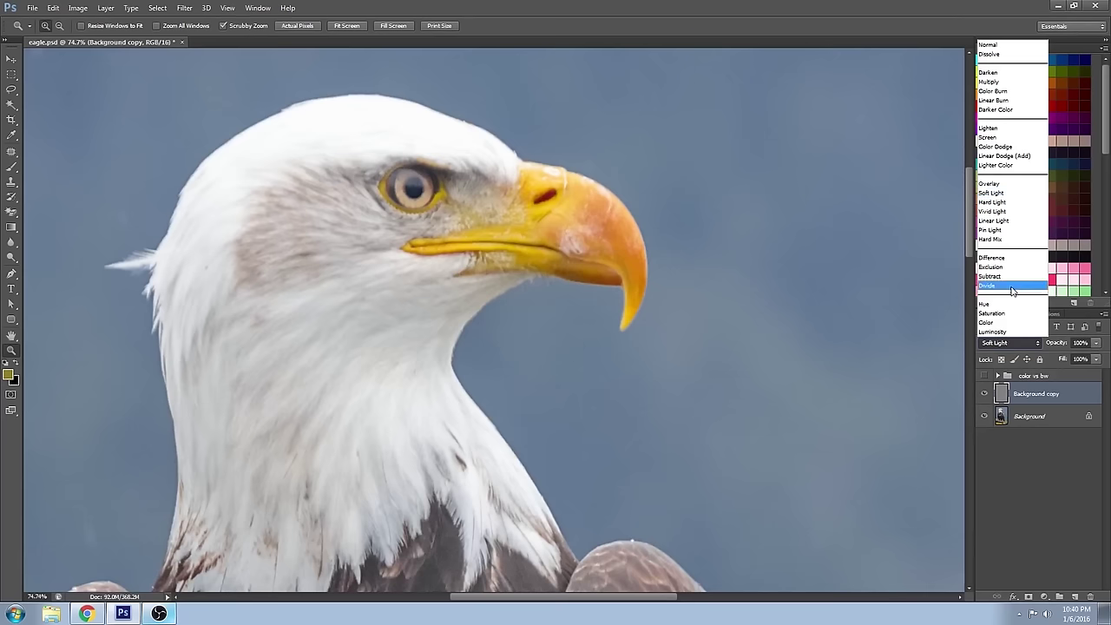
left_click(1011, 202)
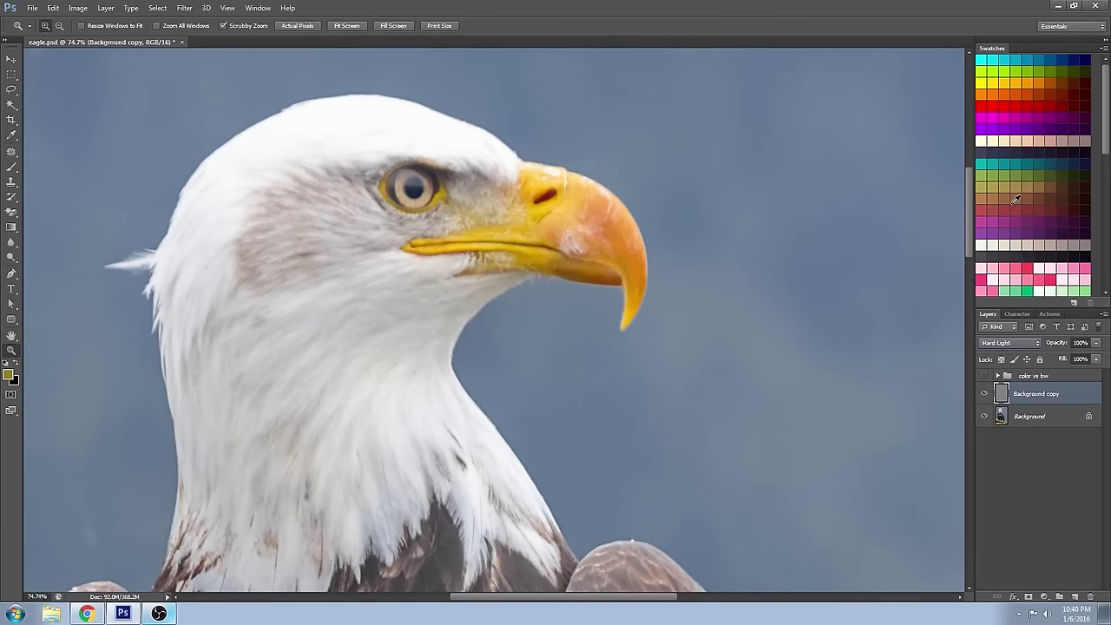
left_click(1019, 340)
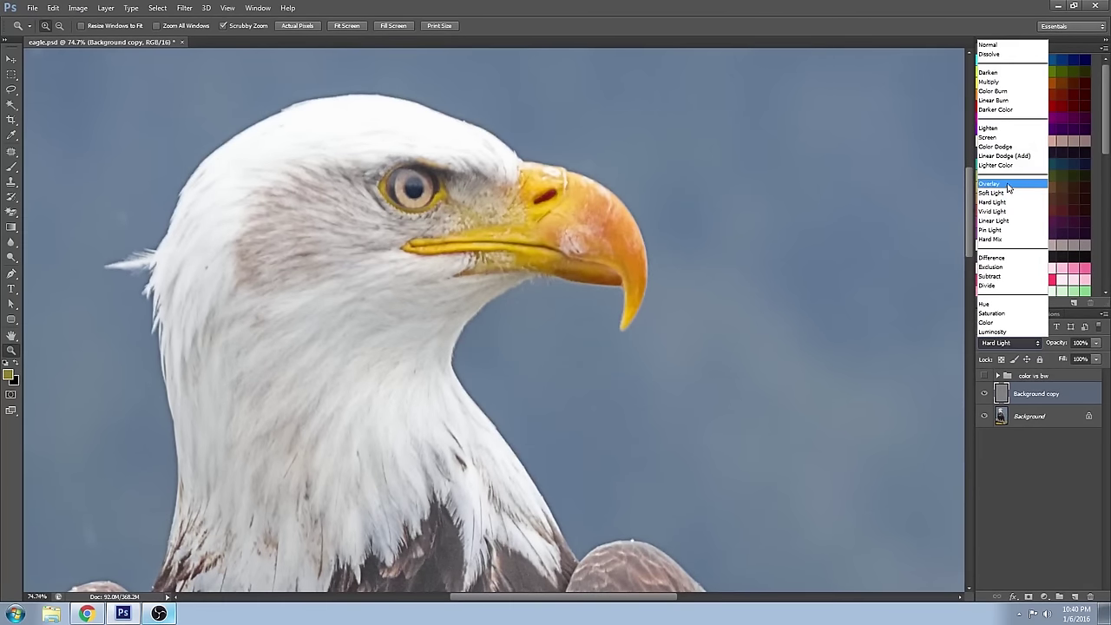
left_click(1005, 185)
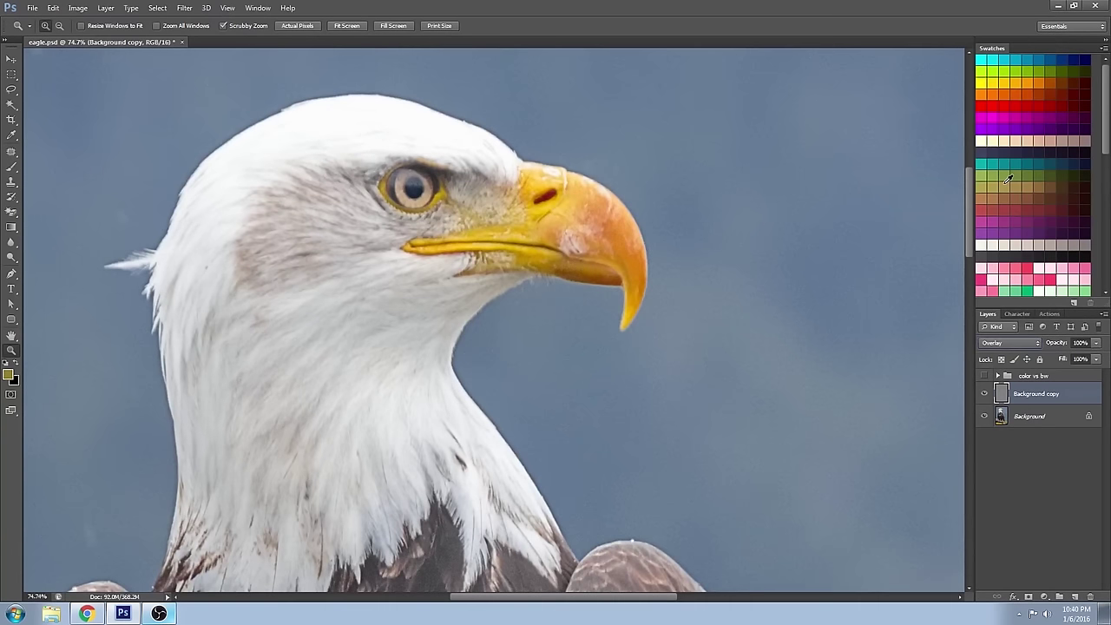
Try Hard Light once more on the Background copy layer, return to Overlay and view more of the eagle
left_click(1013, 342)
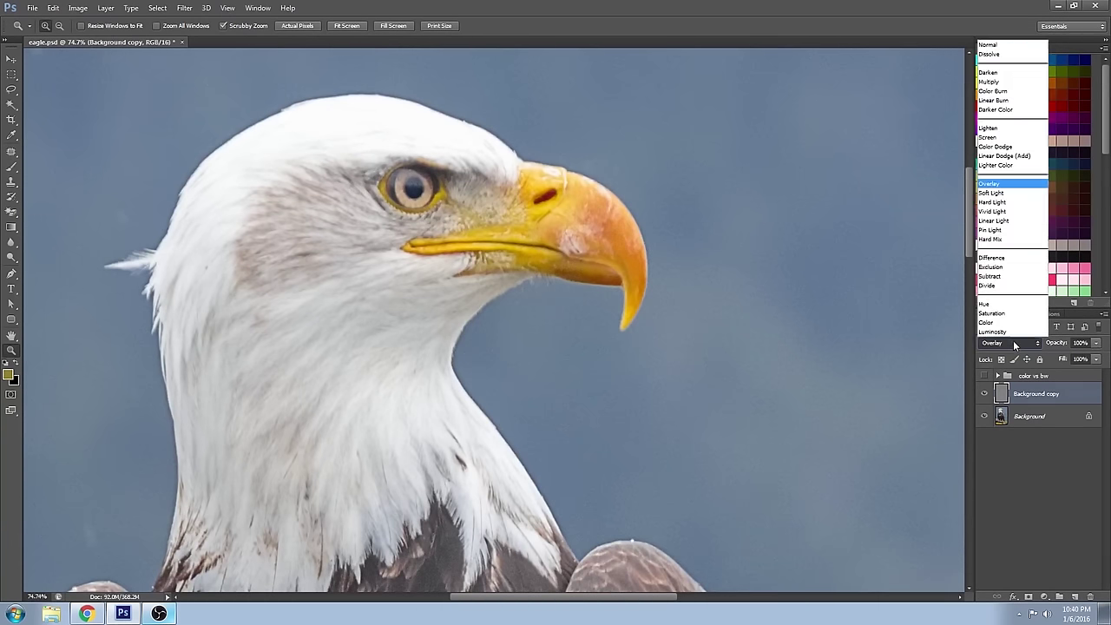
left_click(1008, 203)
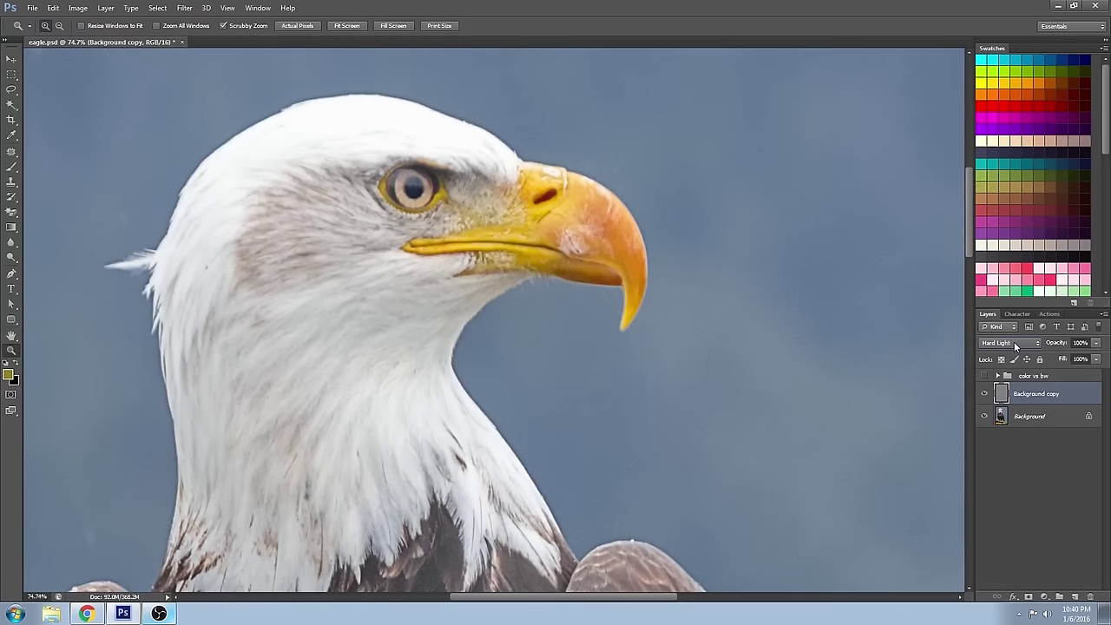
left_click(1014, 342)
left_click(1011, 188)
scroll(570, 188, "down", 5)
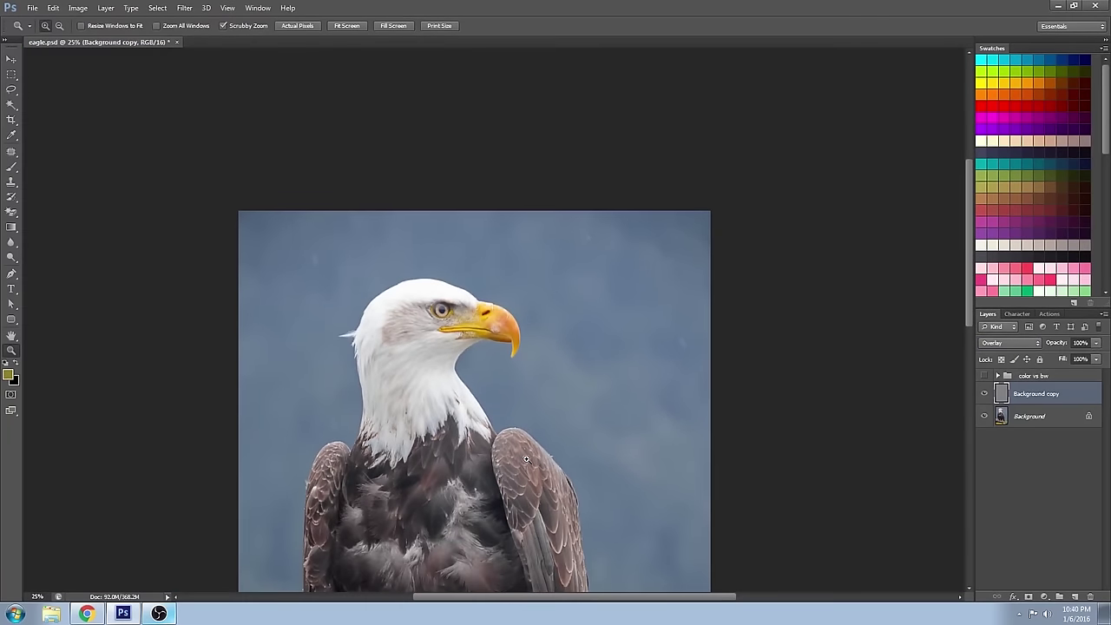
scroll(529, 444, "down", 3)
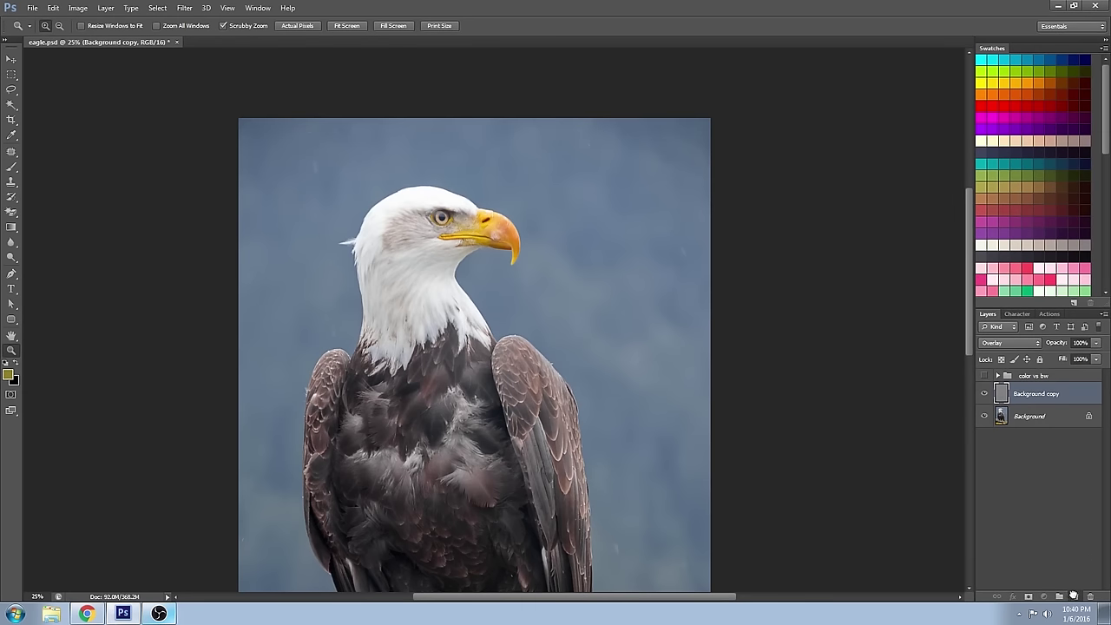
Try stacking two duplicates of the Background copy layer to strengthen the sharpening, and delete both duplicates again
left_click_drag(1073, 595, 1072, 595)
key("ctrl+plus")
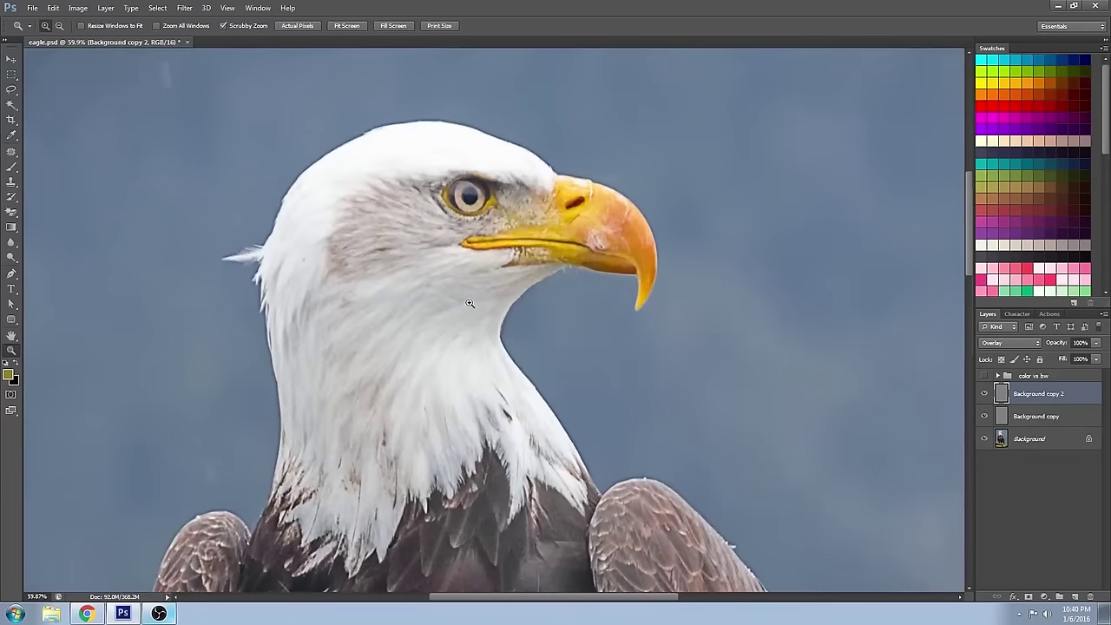
left_click_drag(1076, 392, 1074, 597)
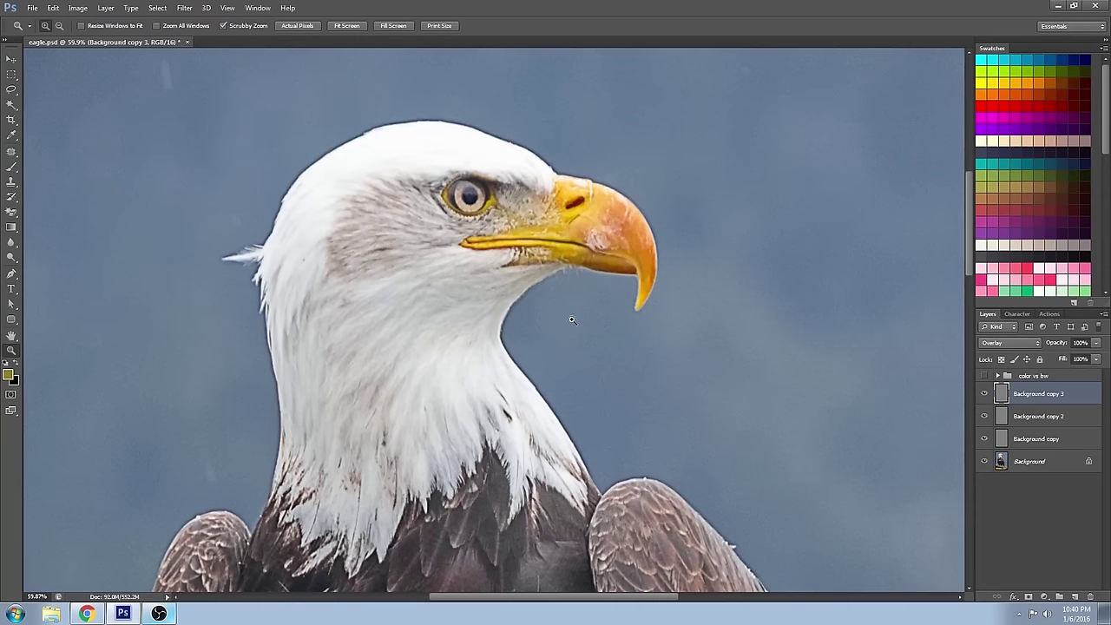
left_click(1054, 418, "shift")
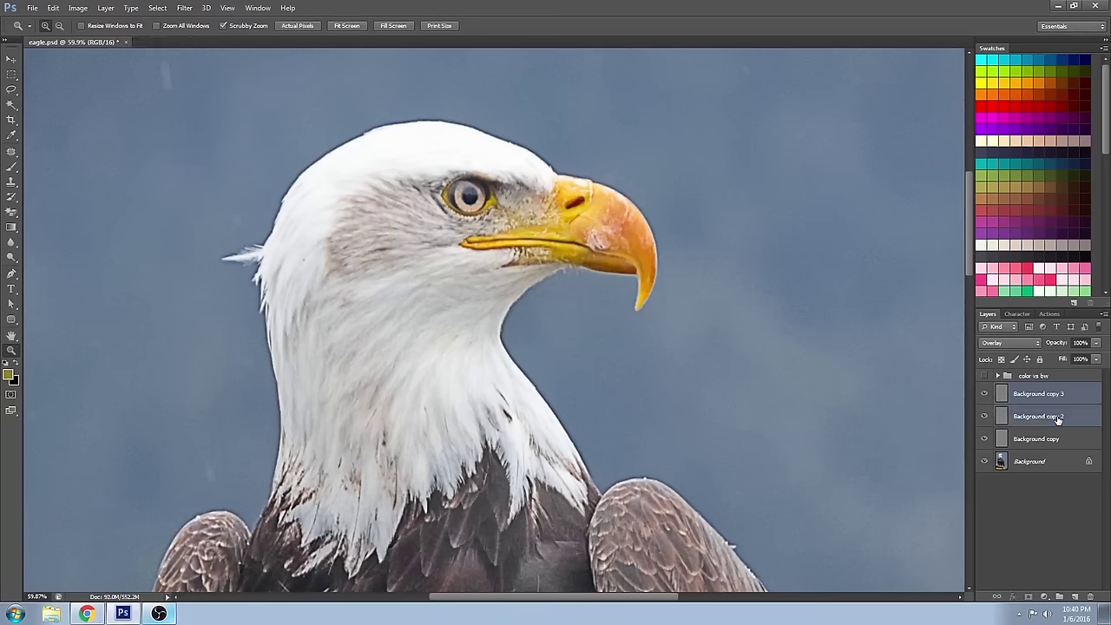
left_click(1088, 597)
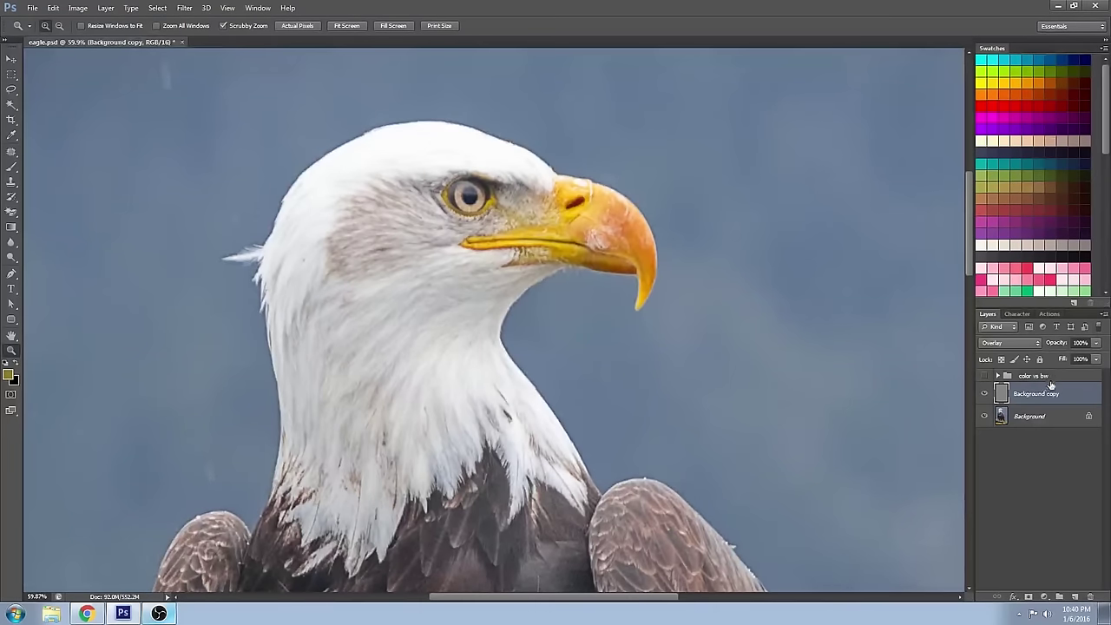
Try Soft Light blending with varied opacity on the Background copy layer, and return it to Overlay
left_click(995, 340)
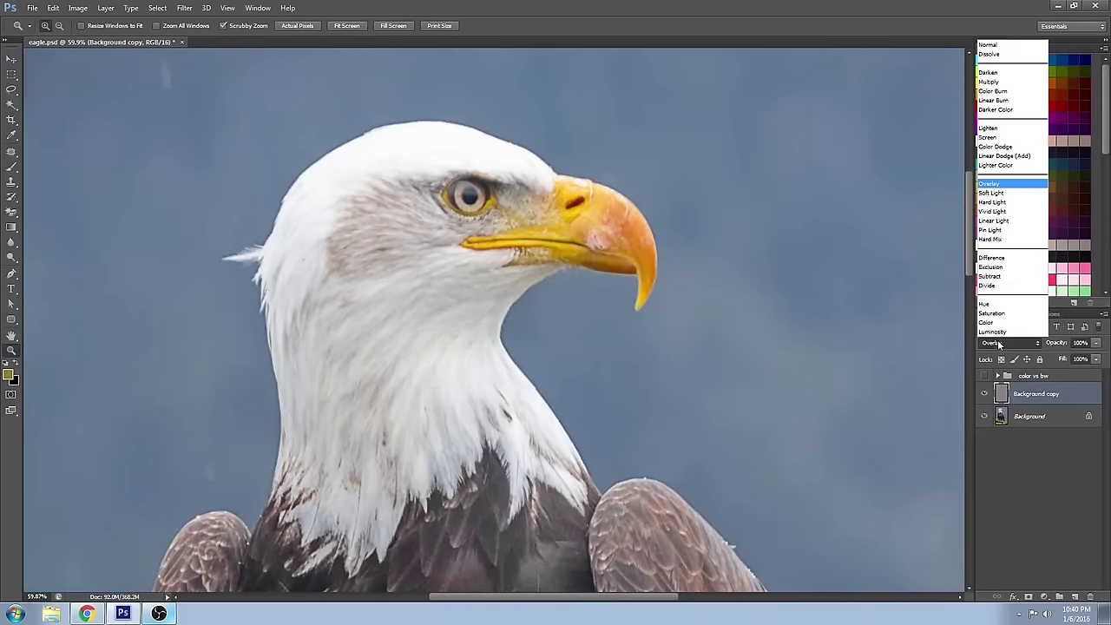
left_click(1013, 193)
left_click_drag(527, 286, 636, 314)
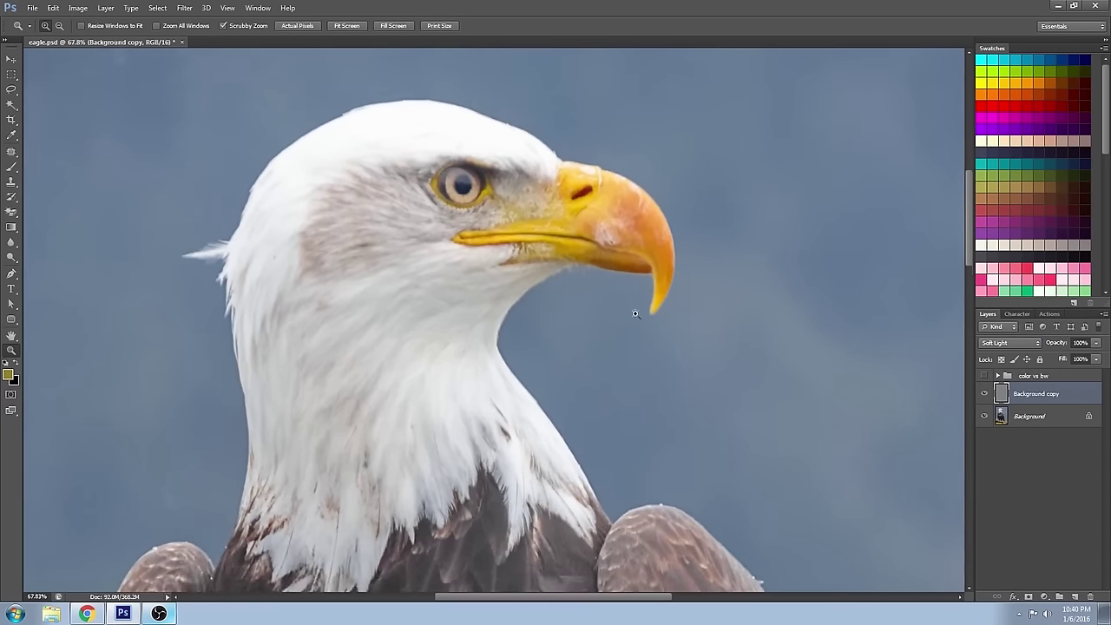
left_click(1096, 345)
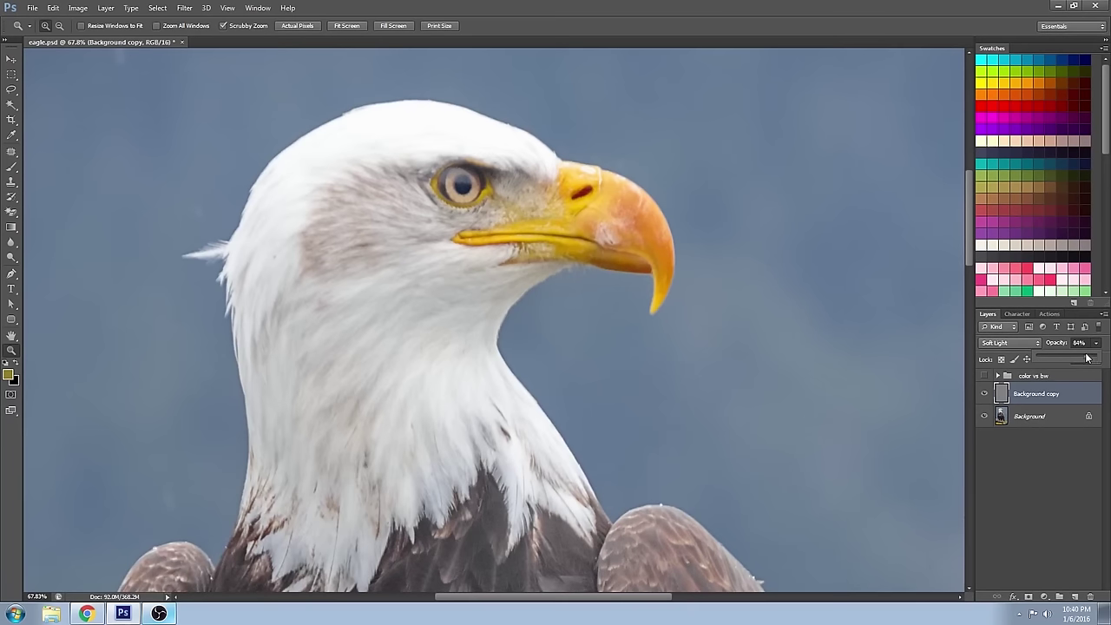
left_click_drag(1044, 359, 1107, 358)
left_click(1003, 342)
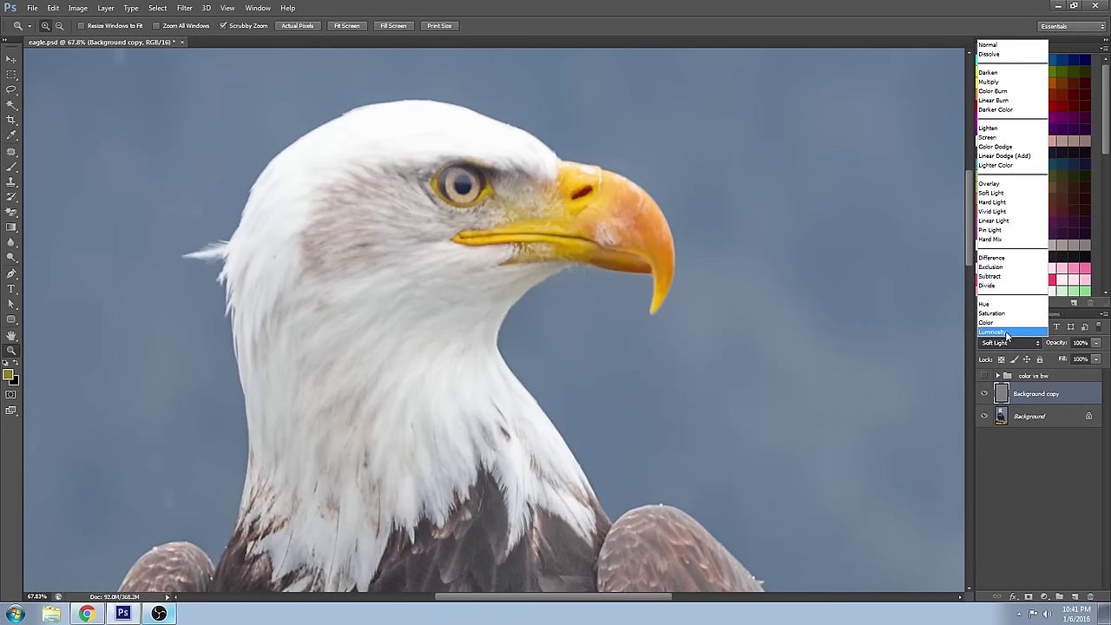
left_click(1012, 184)
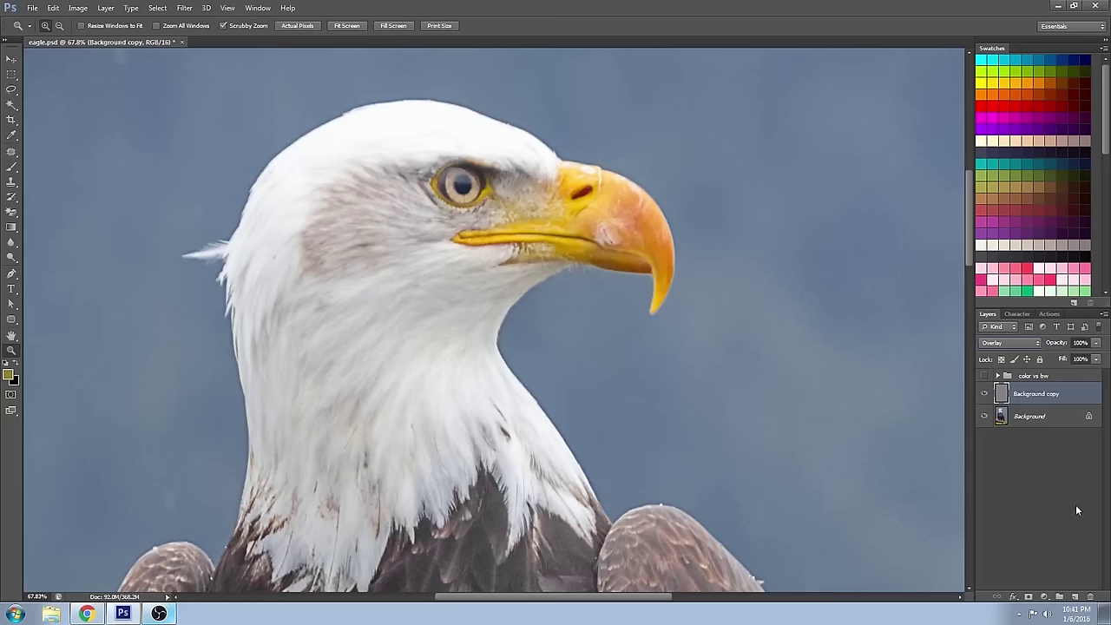
Create a desaturated duplicate of the Background layer and place it above the Background copy layer
left_click_drag(1051, 418, 1075, 597)
left_click(78, 8)
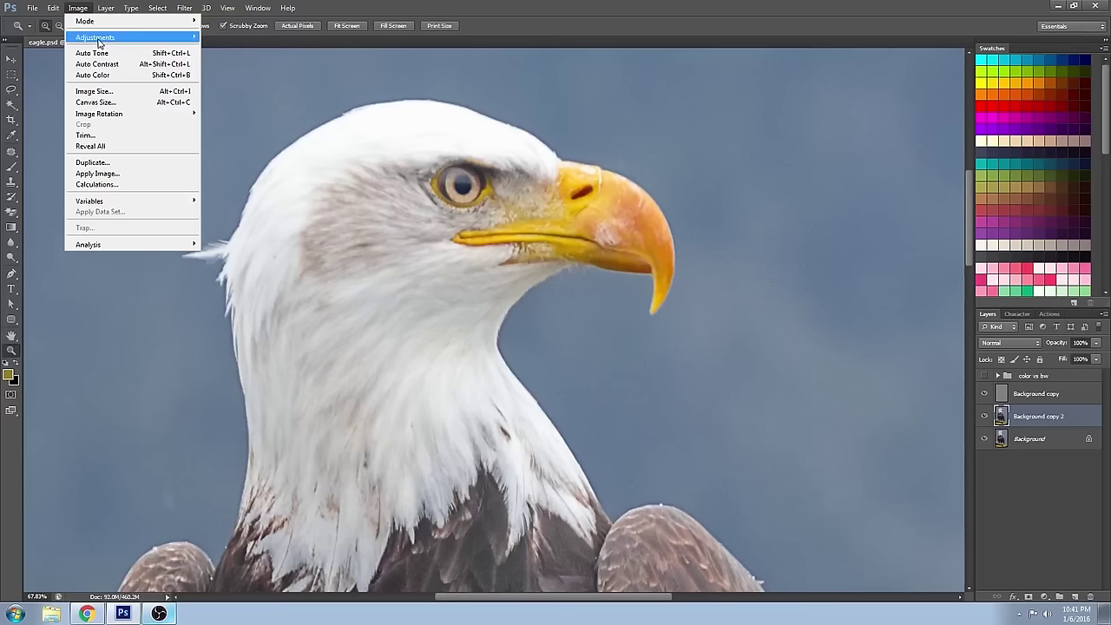
mouse_move(96, 37)
left_click(260, 267)
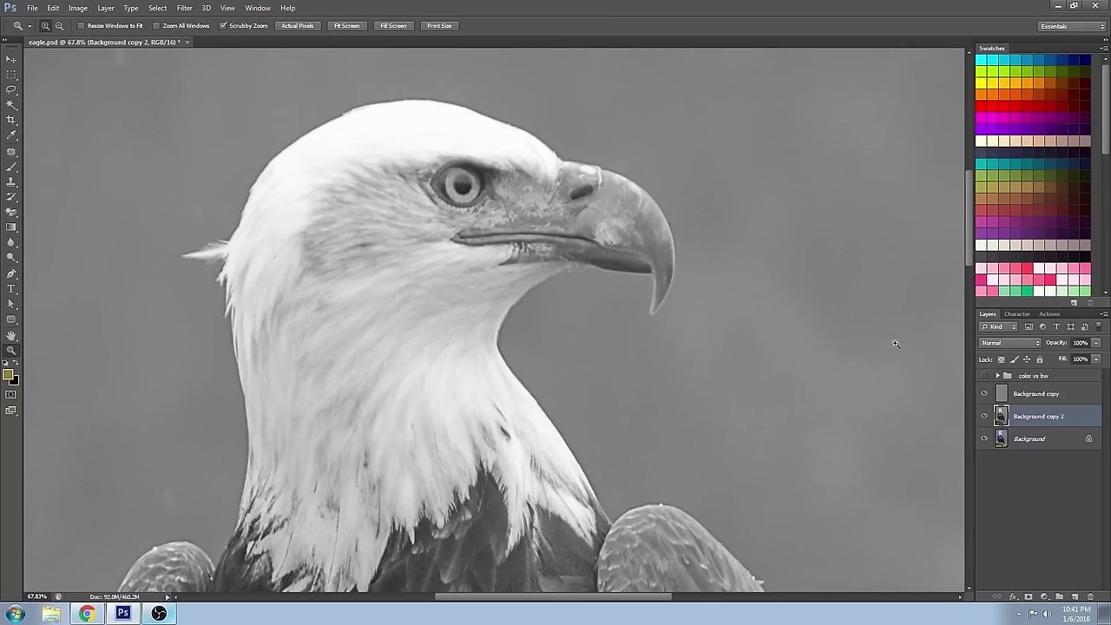
left_click_drag(1023, 422, 1031, 384)
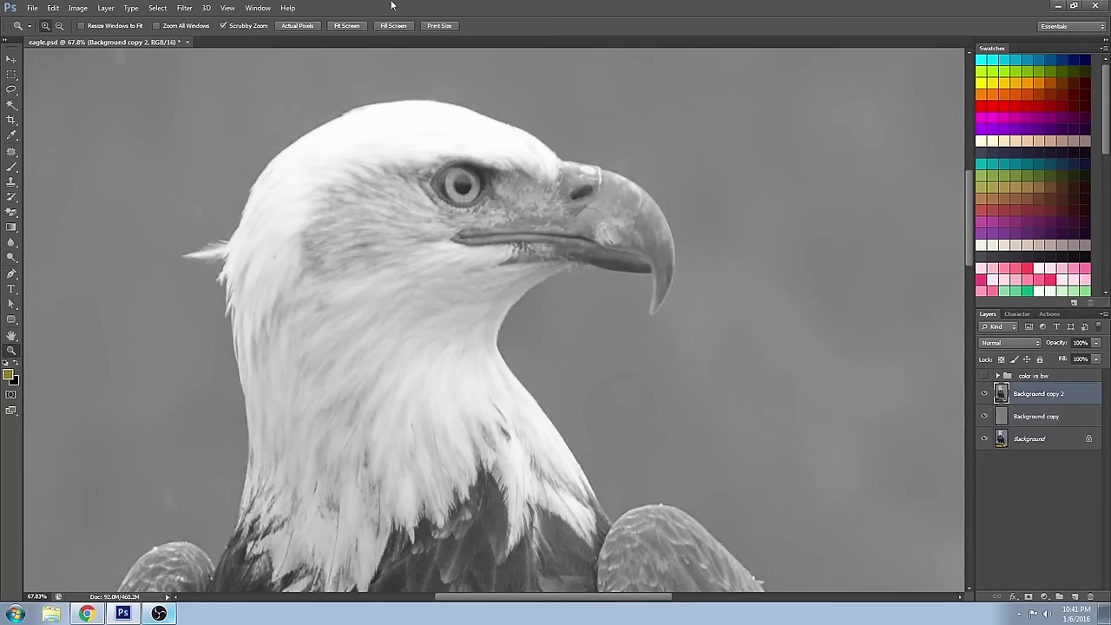
Apply a High Pass filter with a radius of 2 pixels to the Background copy 2 layer
left_click(184, 9)
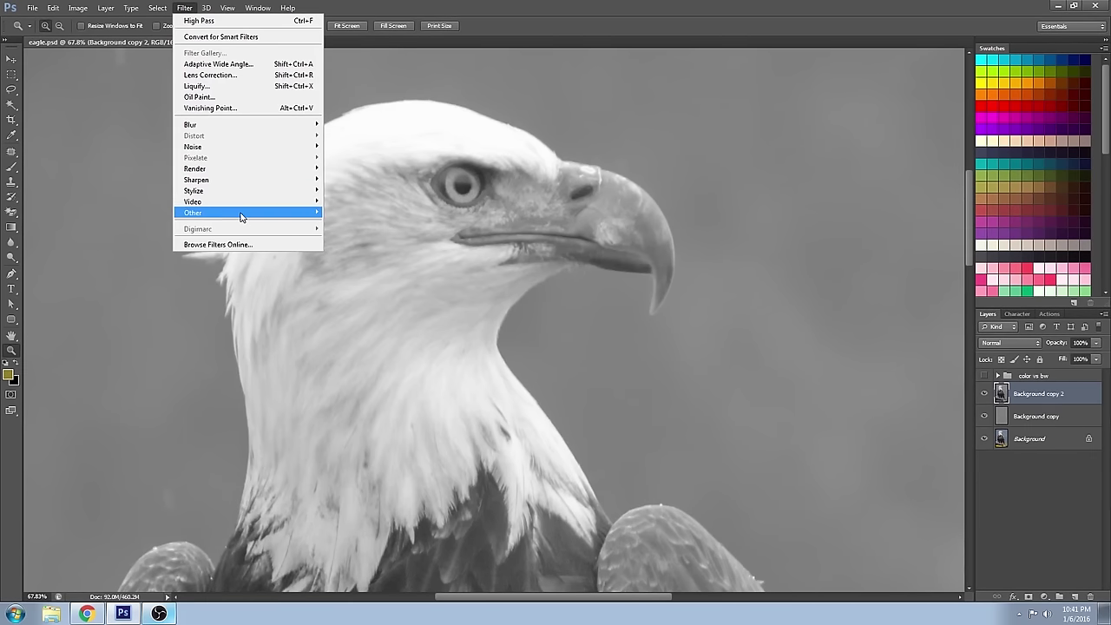
mouse_move(311, 212)
left_click(348, 228)
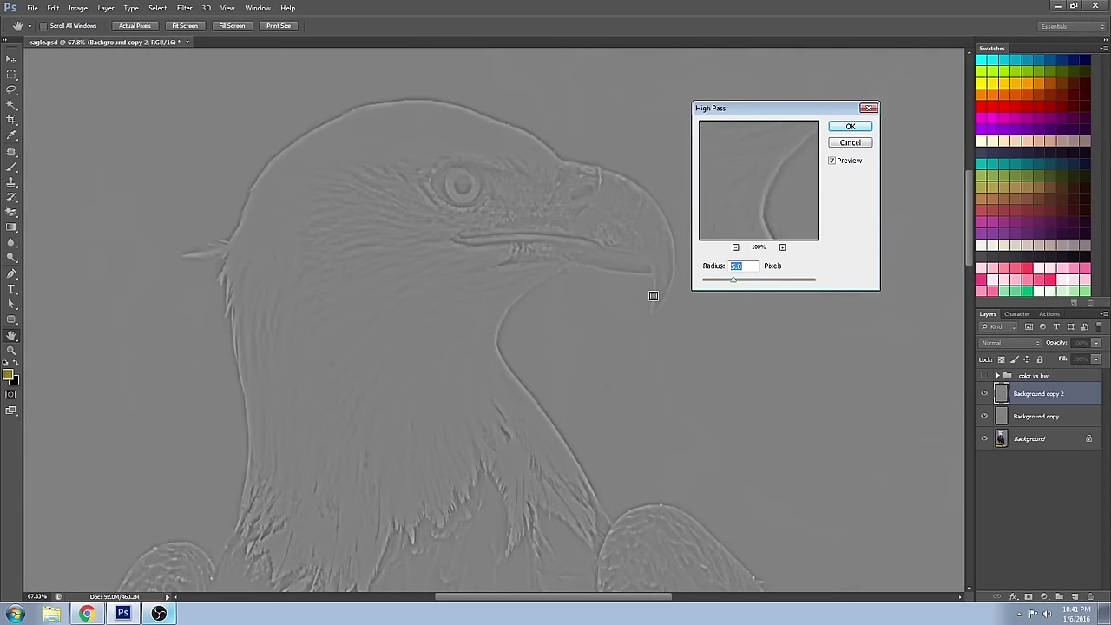
left_click_drag(729, 279, 717, 281)
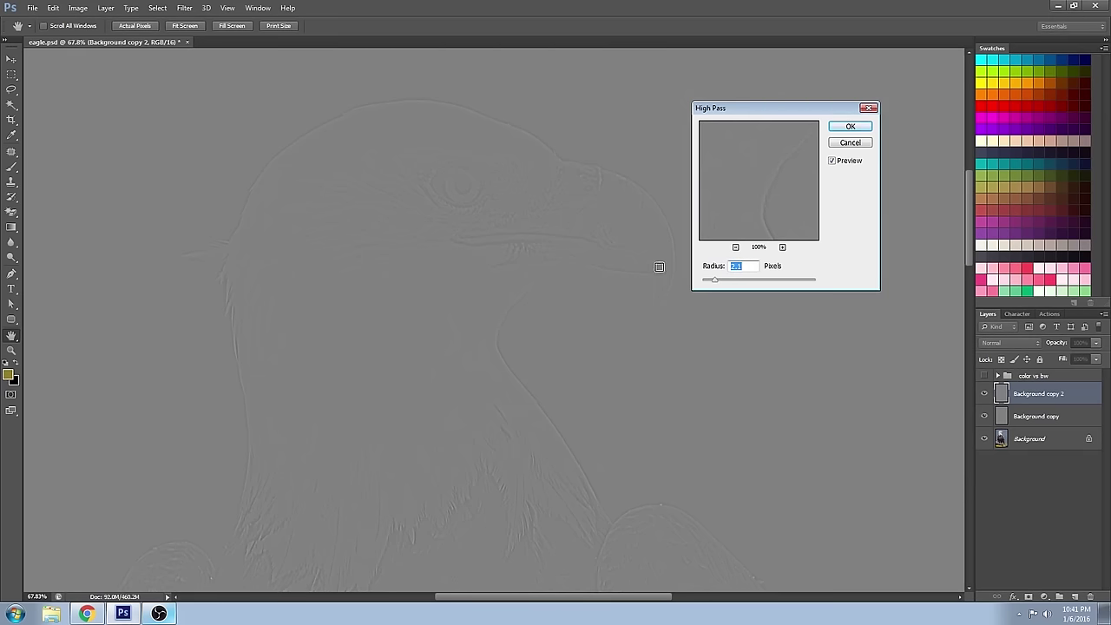
type("2")
key("ctrl")
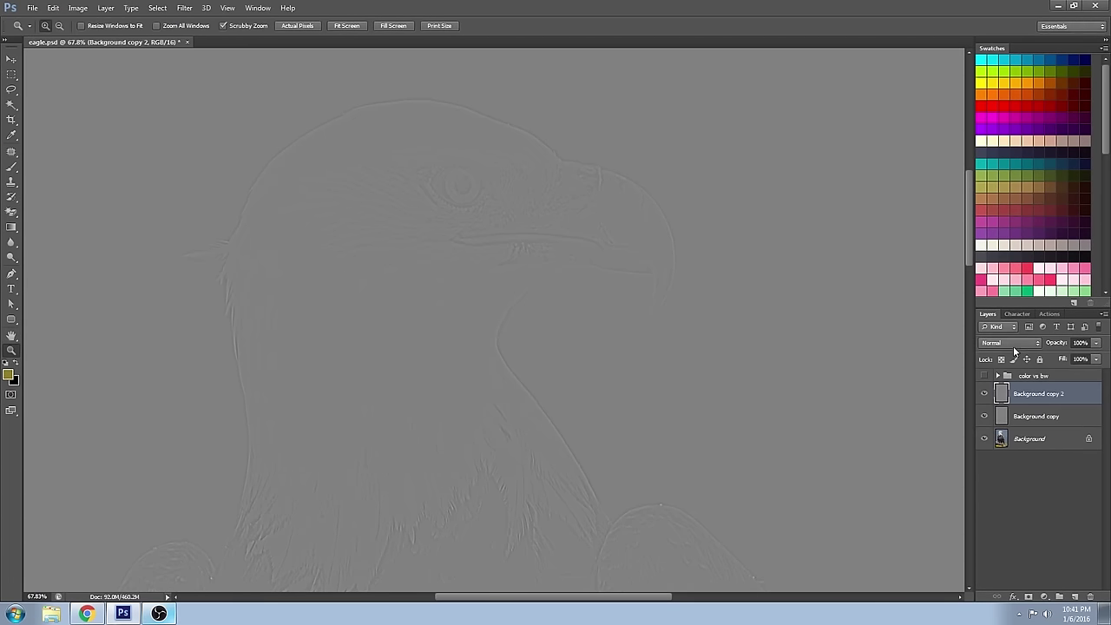
Set the Background copy 2 layer's blend mode to Overlay and compare the photo with the layer hidden and shown
left_click(1015, 342)
left_click(998, 183)
left_click(984, 394)
left_click(985, 418)
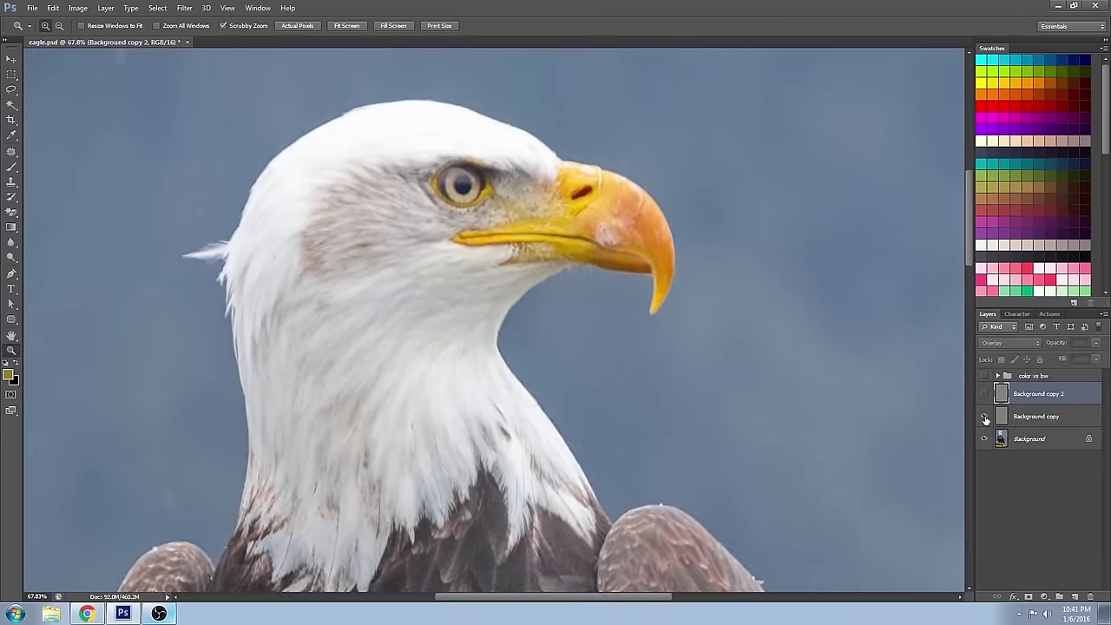
left_click(984, 394)
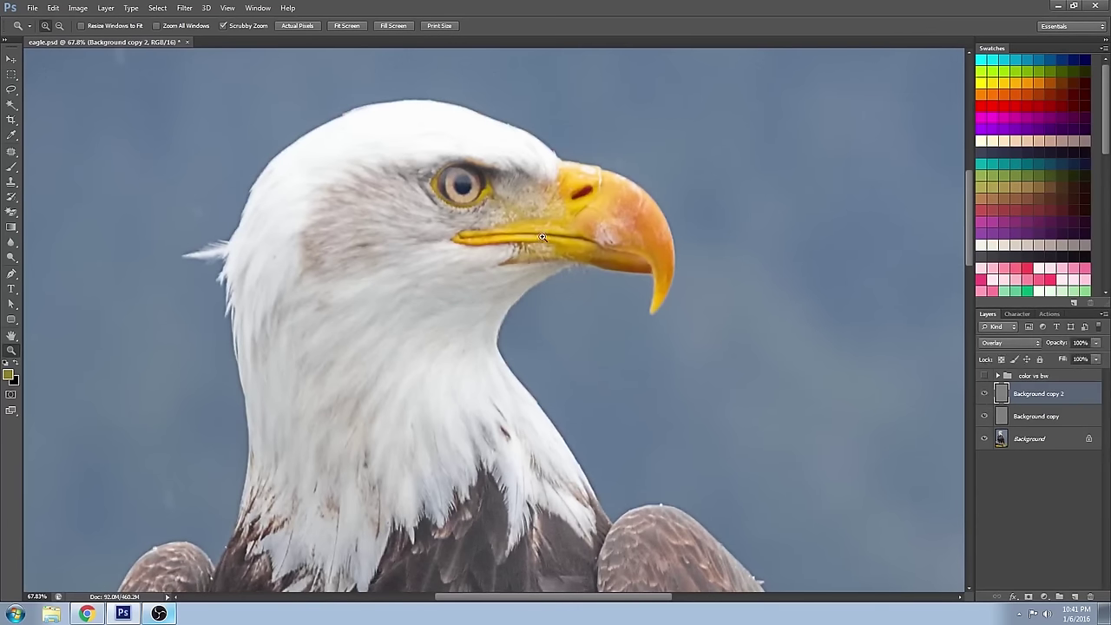
left_click(544, 300, "alt")
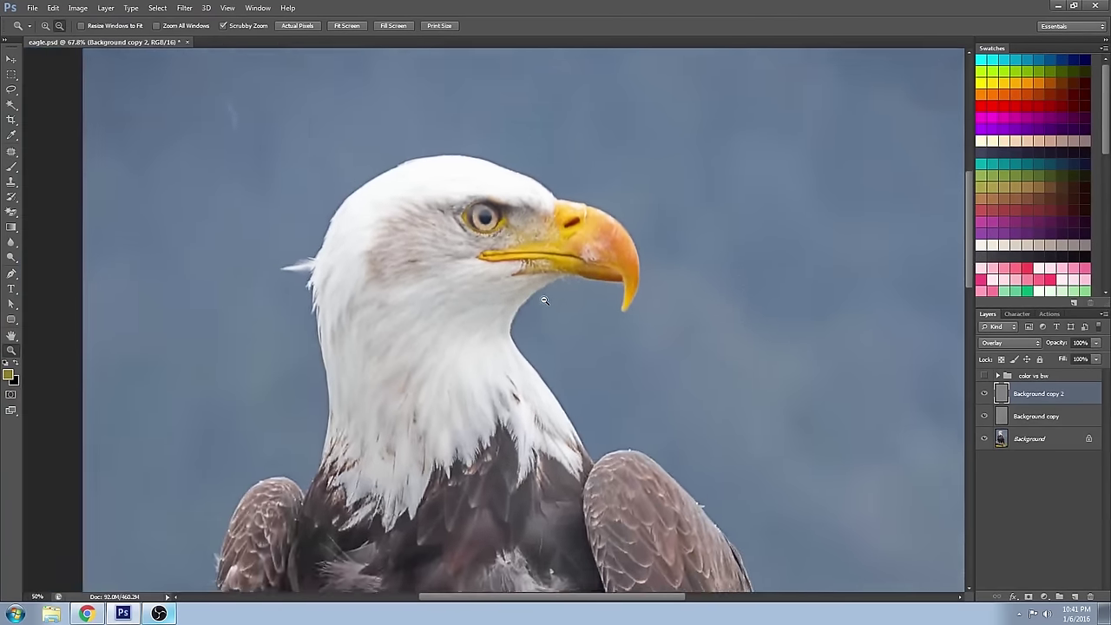
left_click(531, 266, "alt")
left_click(519, 231, "alt")
left_click(506, 196, "alt")
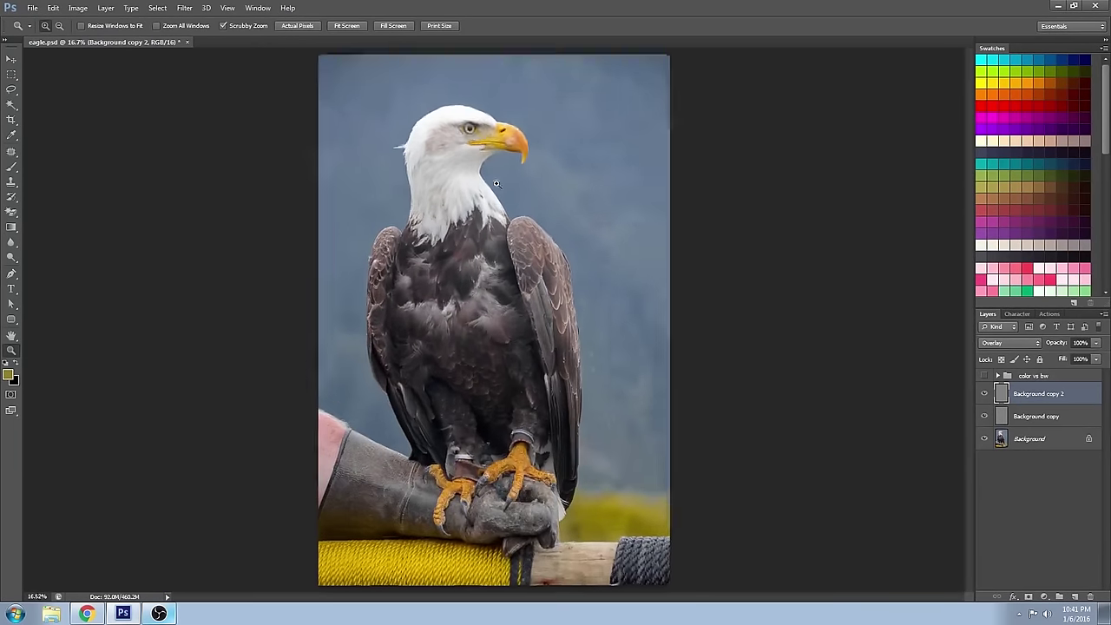
Duplicate the Background layer again and desaturate the new duplicate
left_click_drag(477, 157, 564, 158)
left_click(1050, 425)
left_click_drag(1031, 440, 1076, 597)
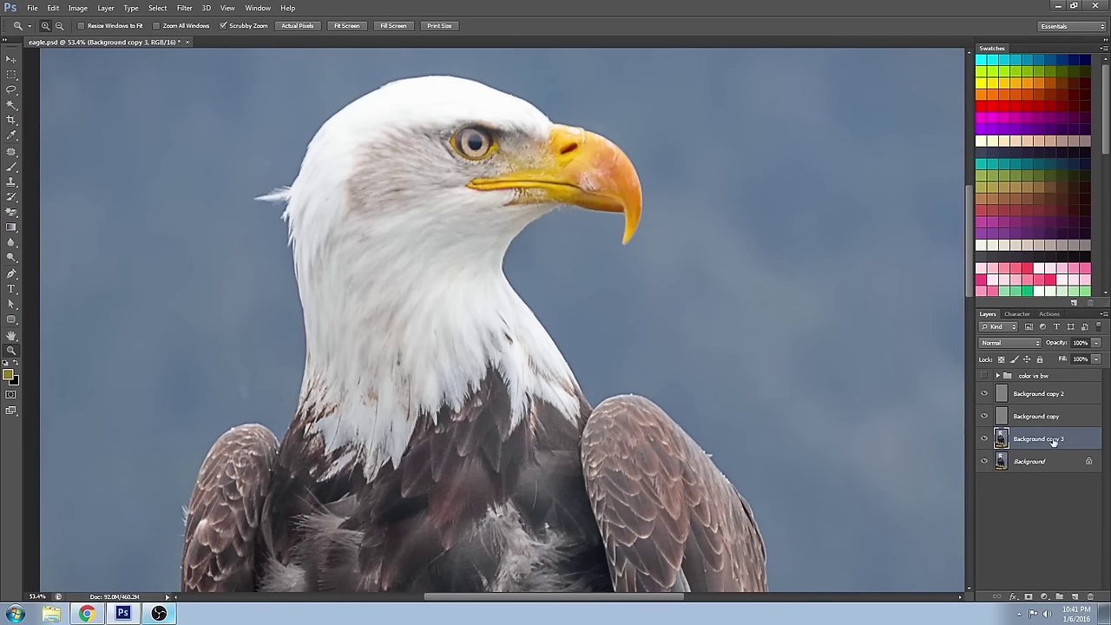
left_click(78, 8)
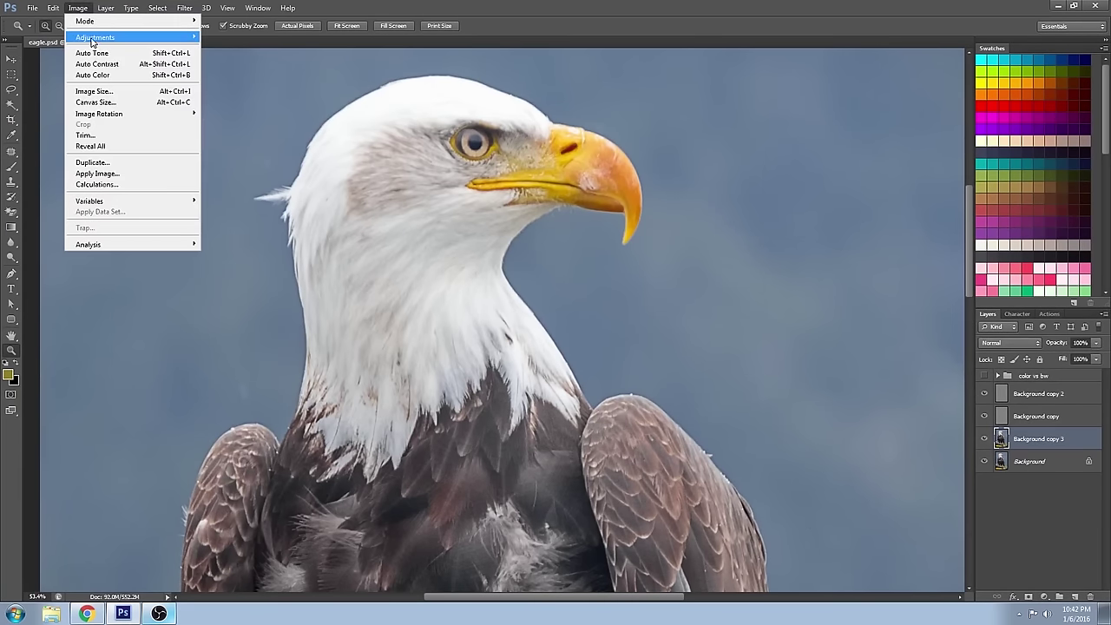
mouse_move(94, 41)
left_click(258, 264)
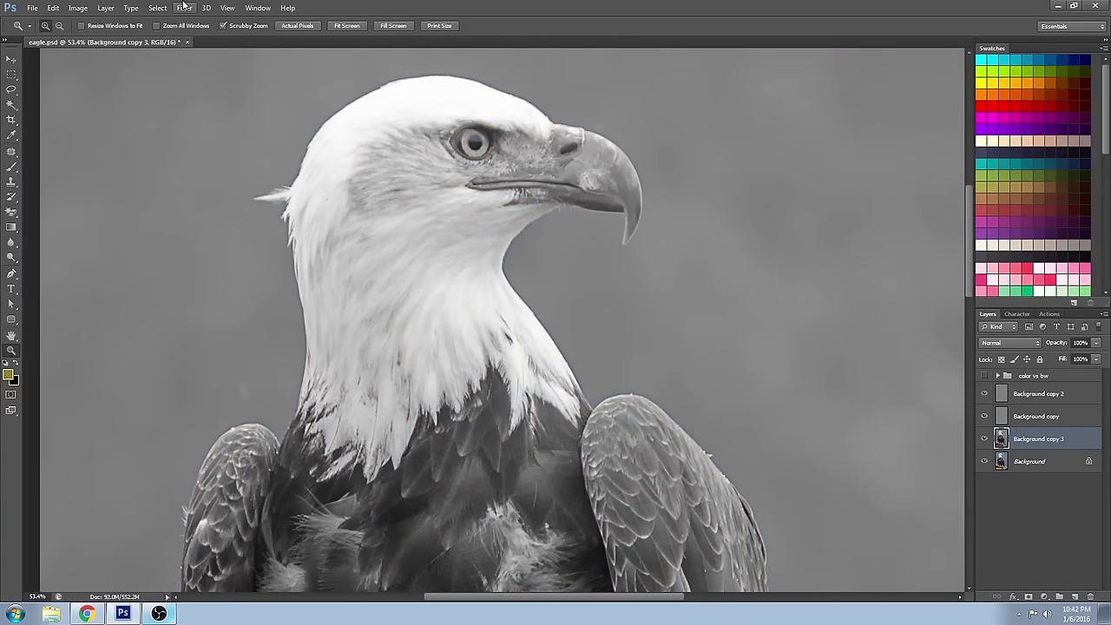
Apply a High Pass filter with a radius of 8 pixels to the Background copy 3 layer
left_click(184, 8)
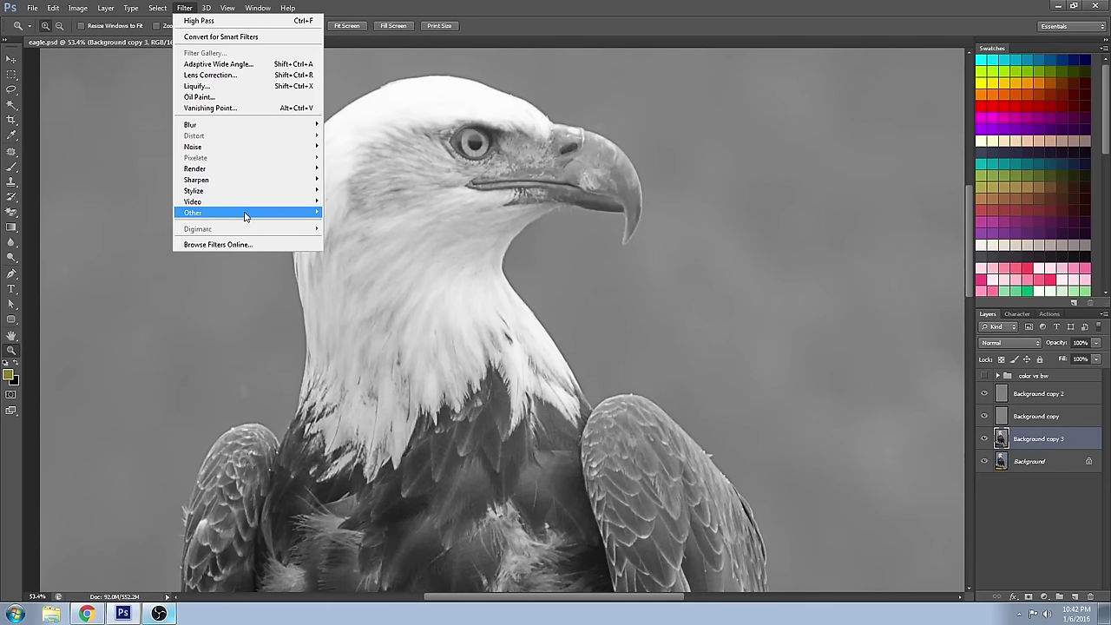
mouse_move(251, 212)
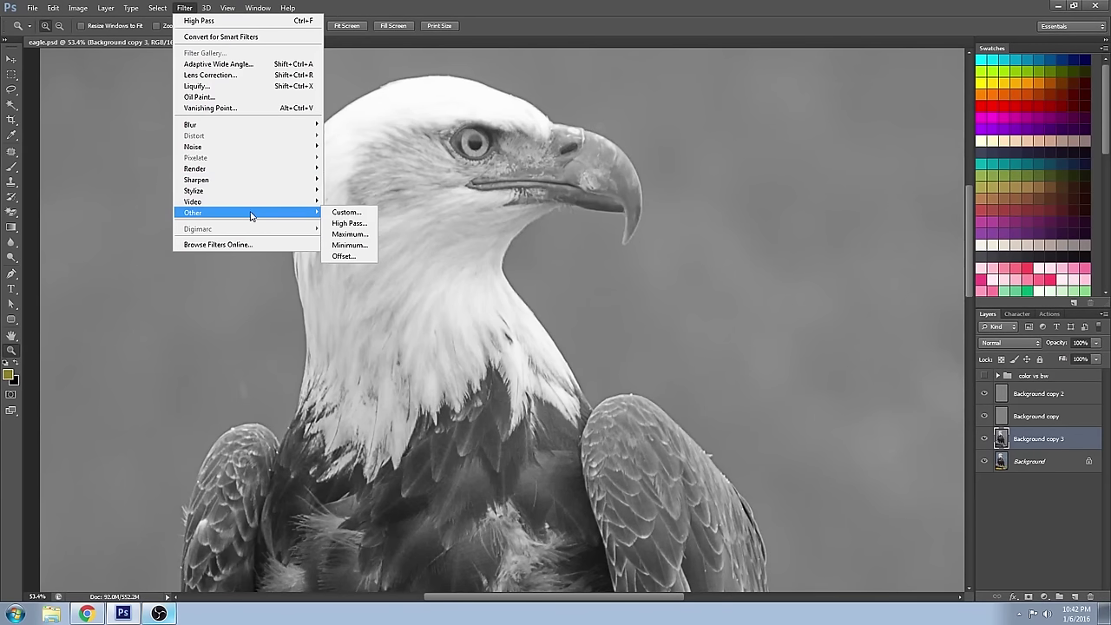
left_click(360, 228)
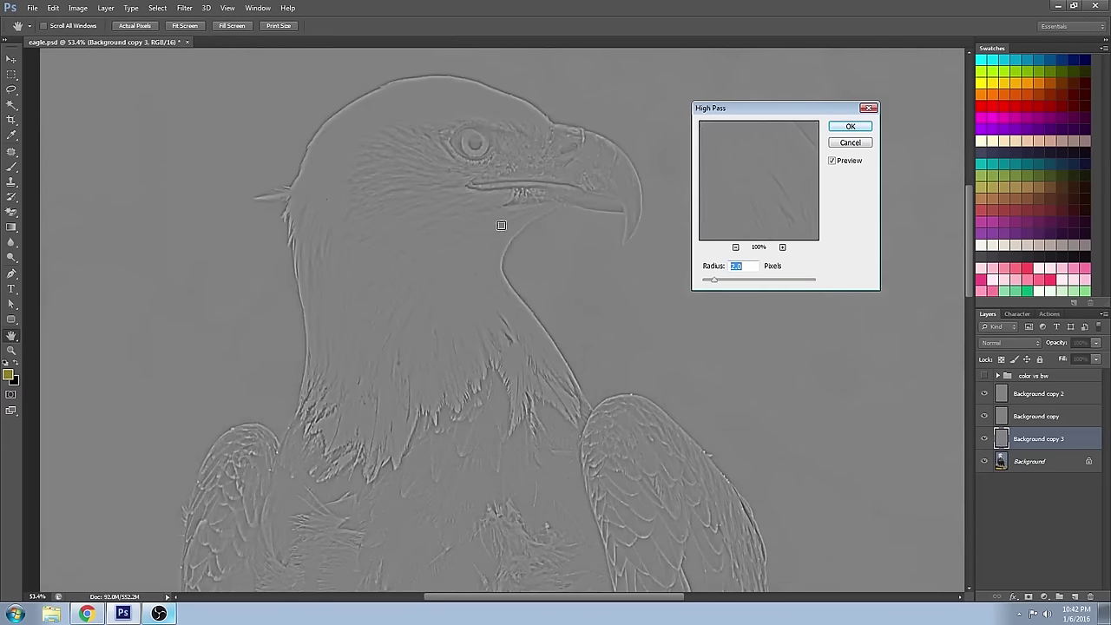
left_click_drag(732, 286, 743, 282)
type("8")
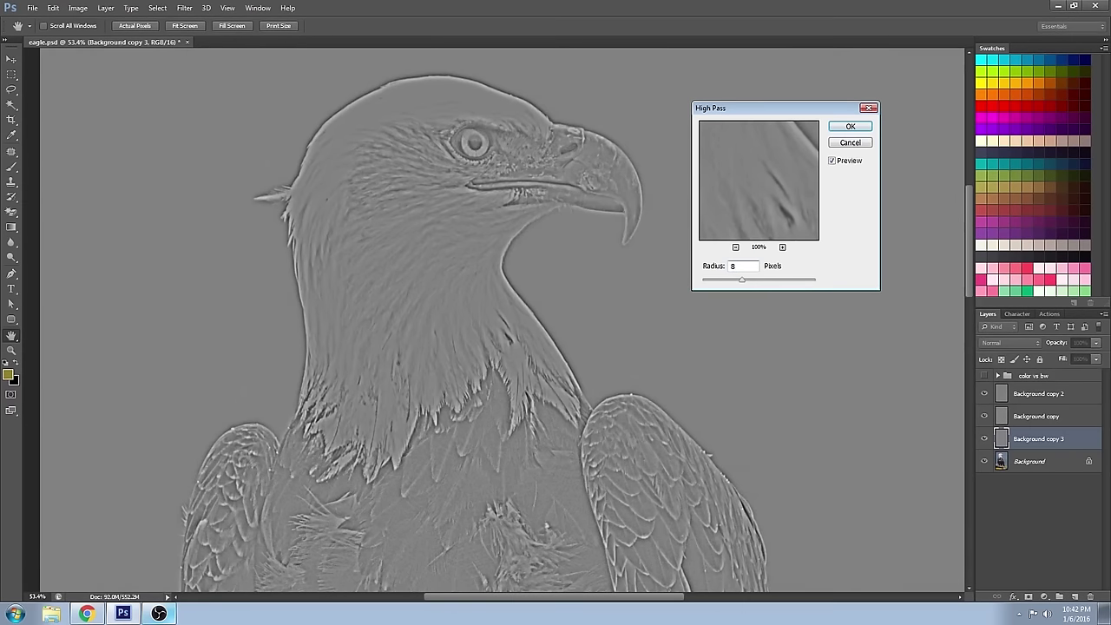
left_click(849, 126)
key("z")
Set the Background copy 3 layer's blend mode to Overlay and check the sharpening close up and on the whole photo
left_click(1025, 343)
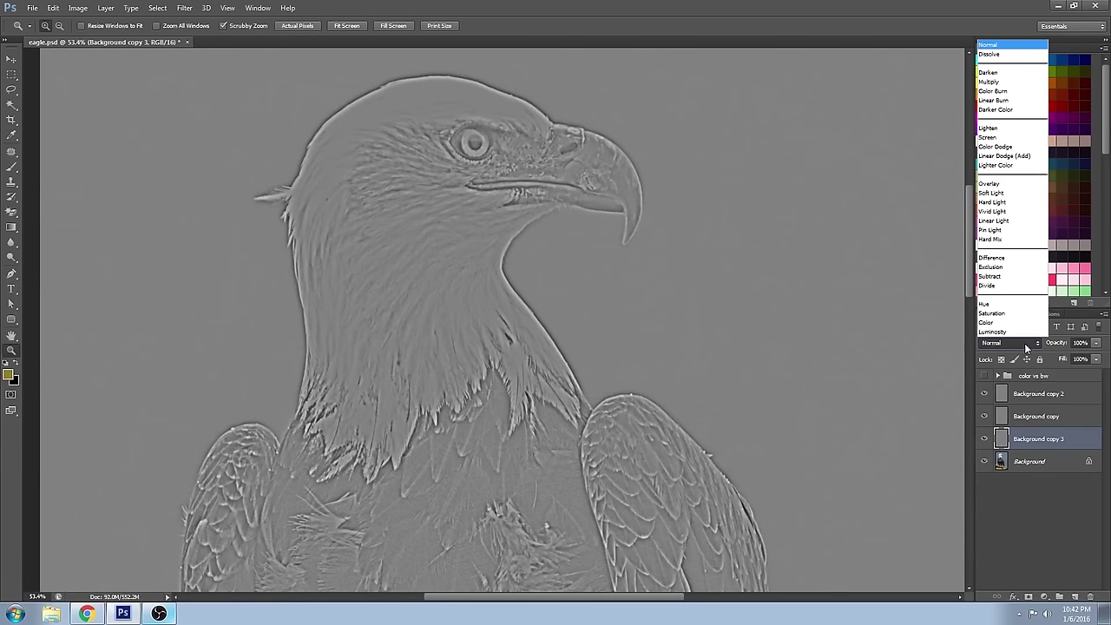
left_click(1020, 191)
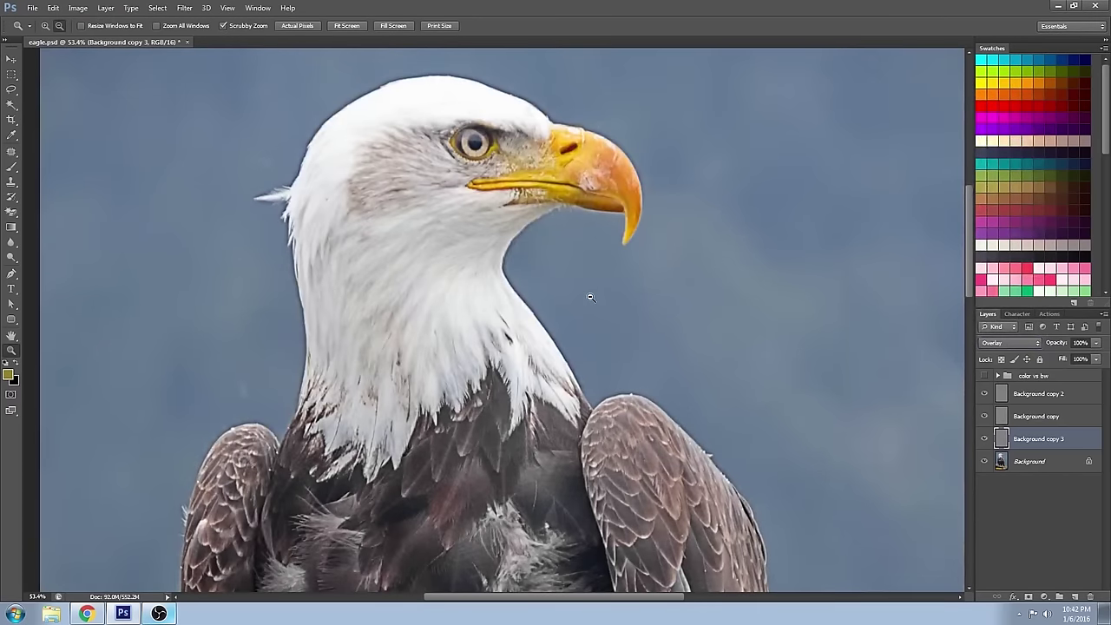
left_click(593, 301, "alt")
right_click(611, 318)
left_click(651, 346)
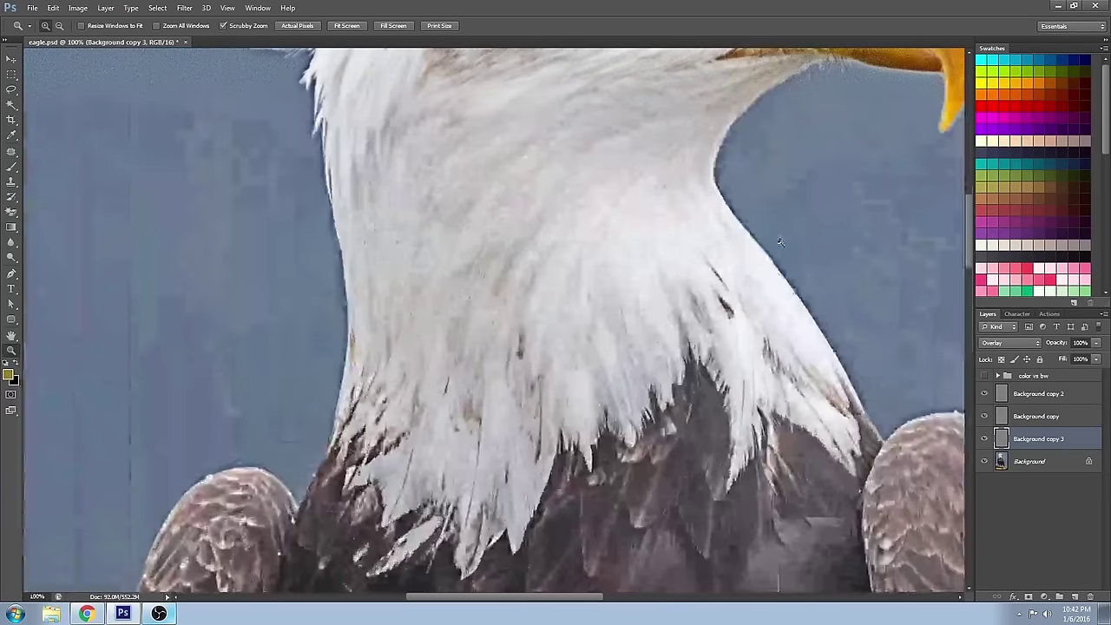
left_click(604, 294, "alt")
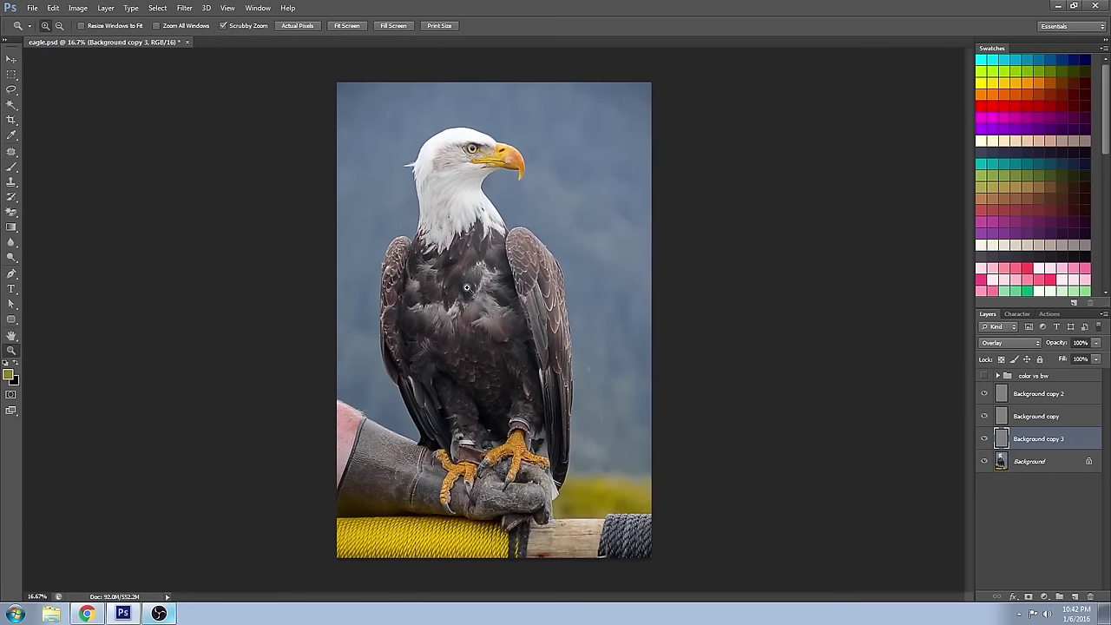
left_click(492, 386)
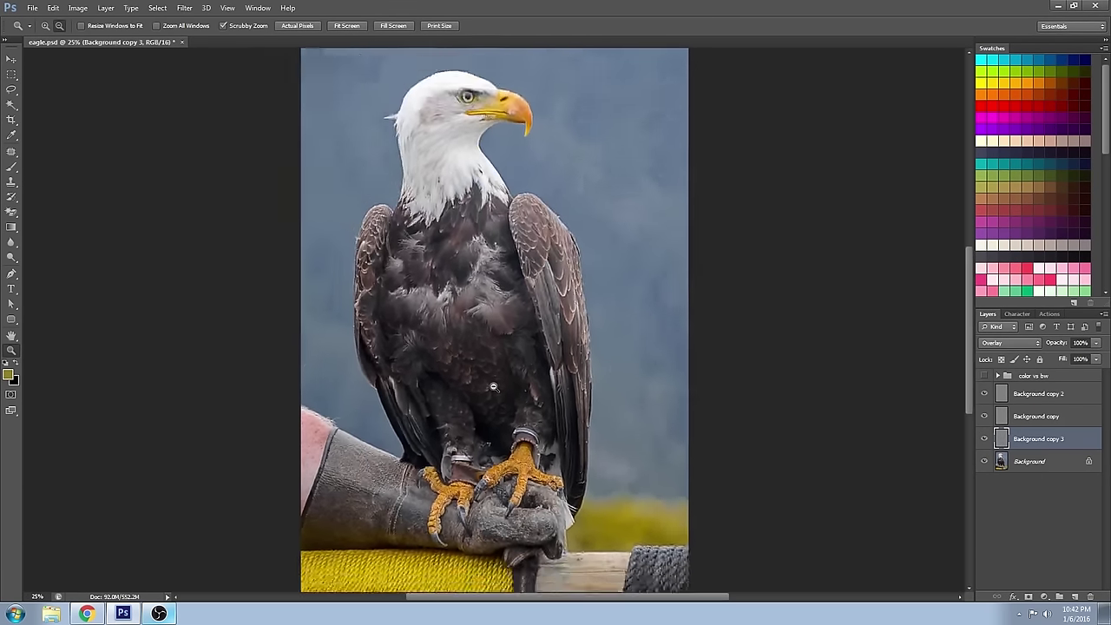
left_click(492, 387, "alt")
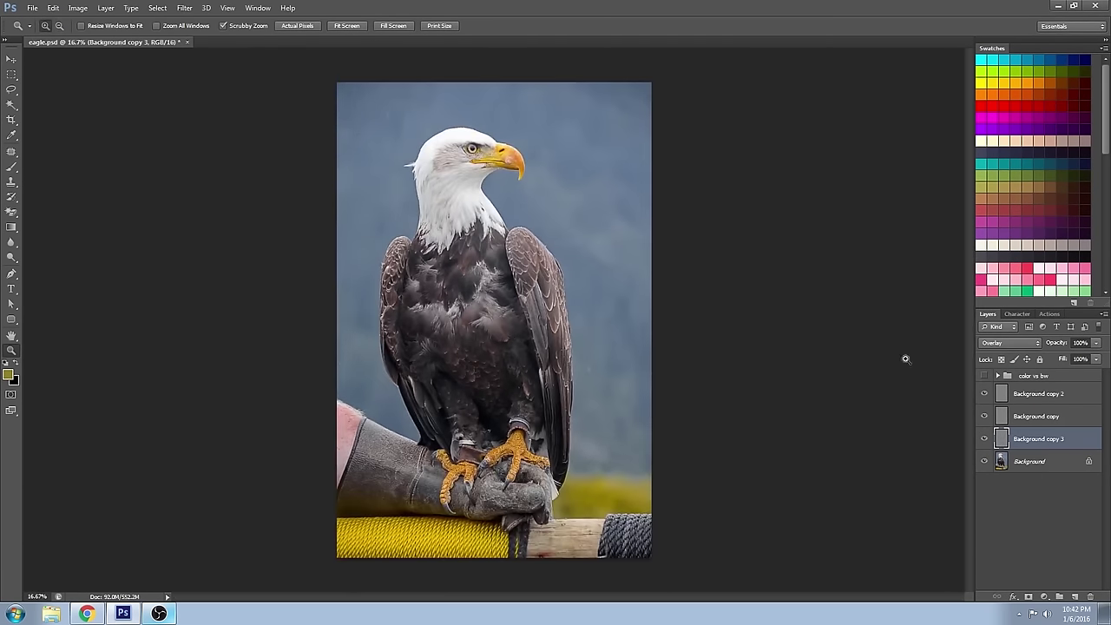
Compare the photo with the three High Pass layers hidden and shown, leaving all of them visible
left_click(986, 441)
left_click(986, 440)
left_click(986, 396)
left_click(986, 419)
left_click(986, 440)
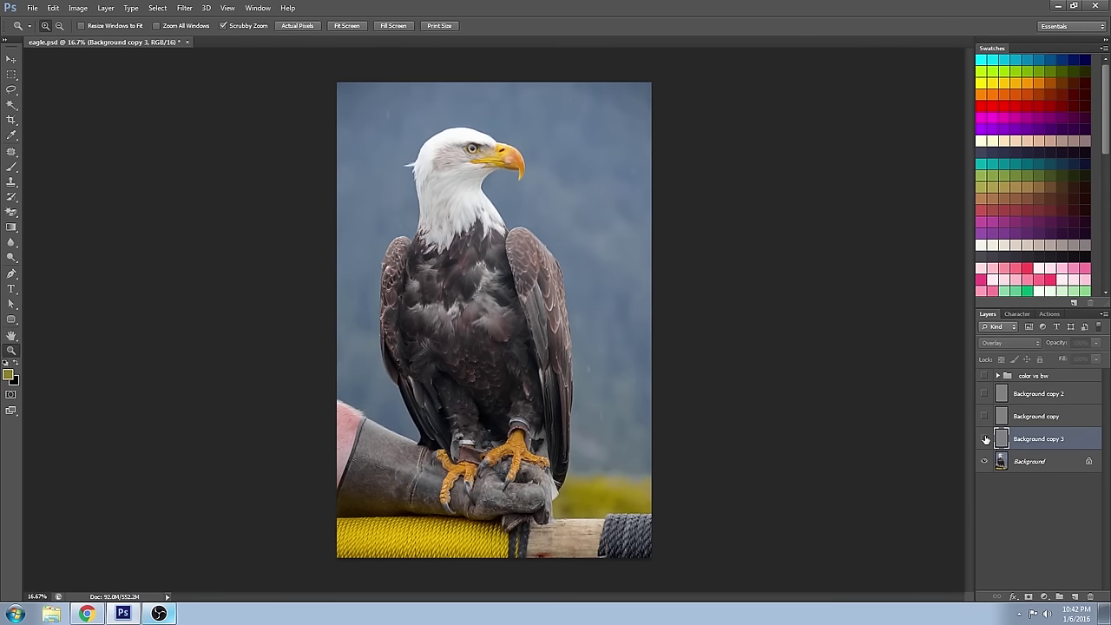
left_click(986, 440)
left_click(986, 439)
left_click(986, 437)
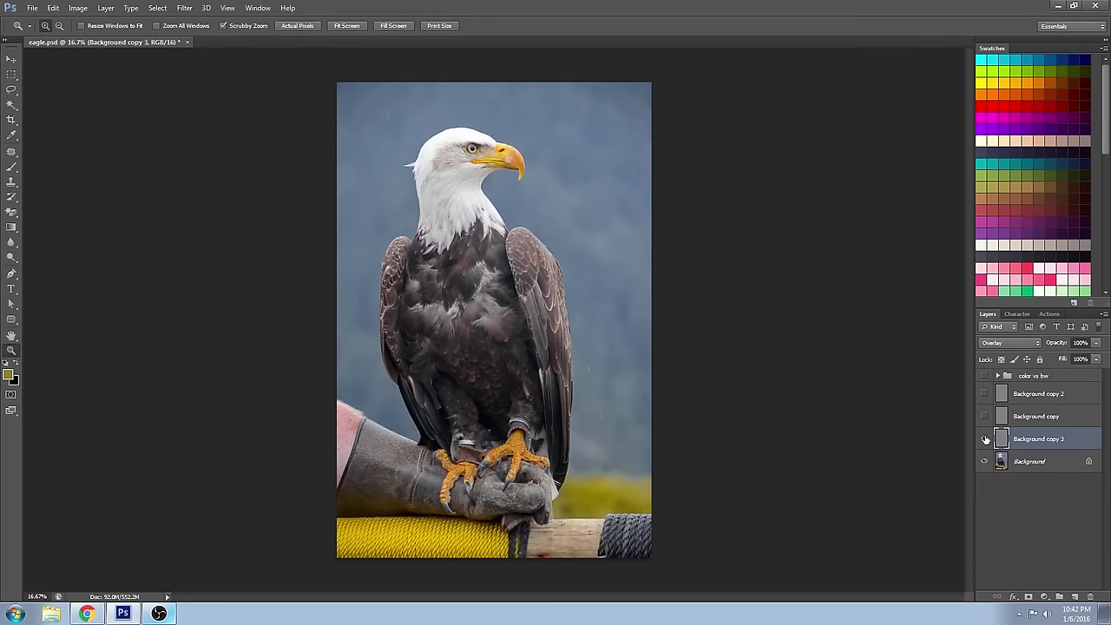
left_click(986, 417)
left_click(984, 395)
Set the opacity of the Background copy 3 layer to 20% and of the Background copy layer to 50%
left_click(1081, 342)
type("20")
left_click(1038, 416)
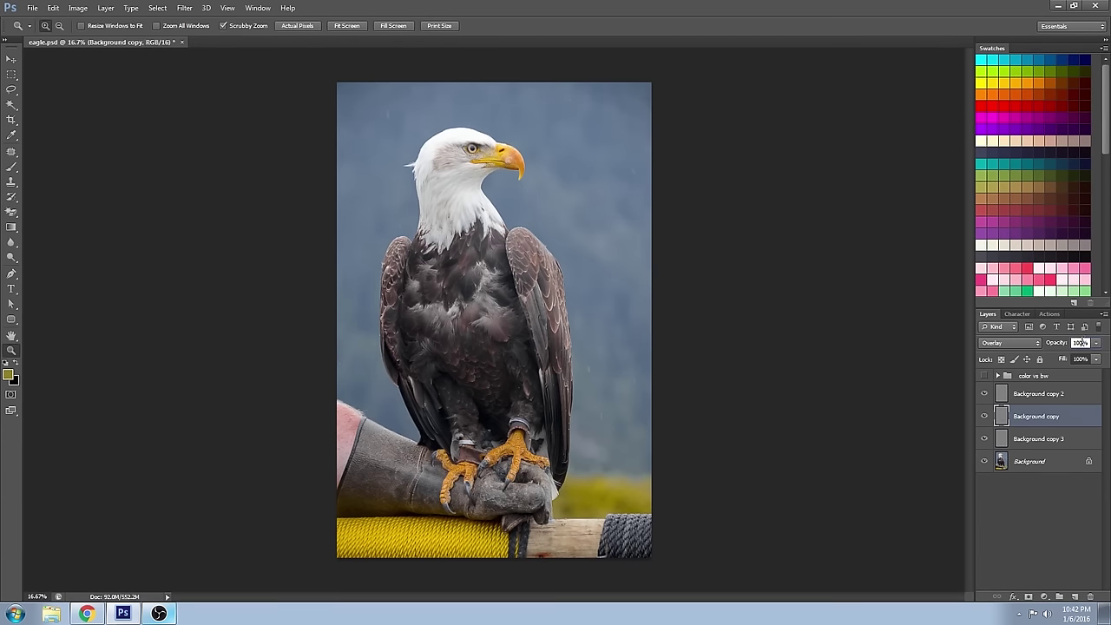
left_click(1080, 343)
type("50")
Select the Background copy 2 layer and examine the combined sharpening on the chest feathers and the whole photo
left_click(1036, 396)
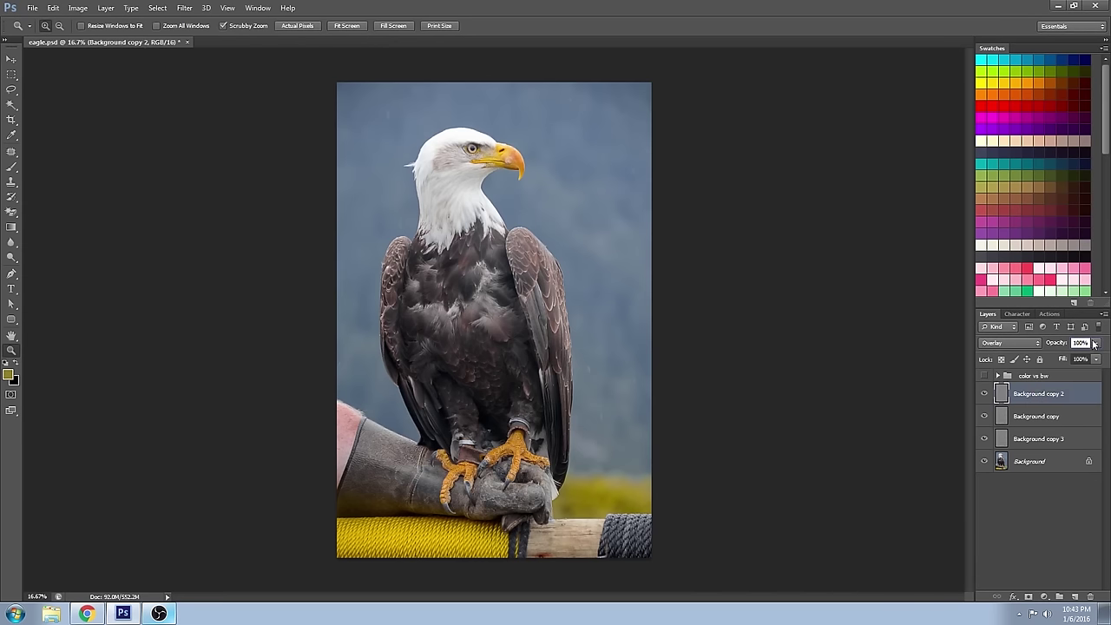
left_click(447, 285)
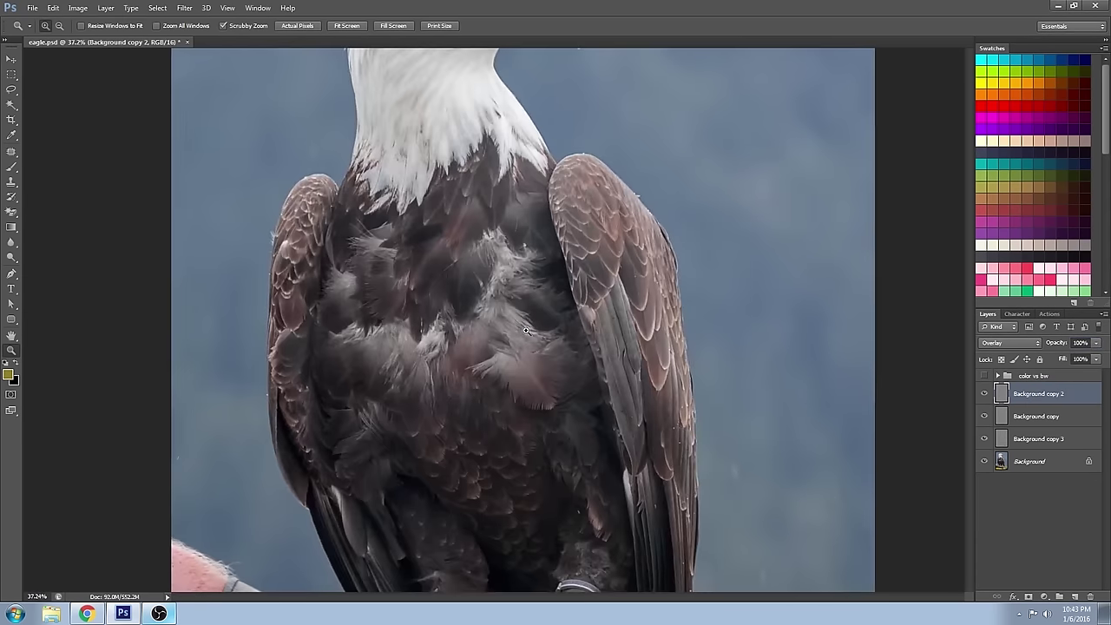
key("ctrl+0")
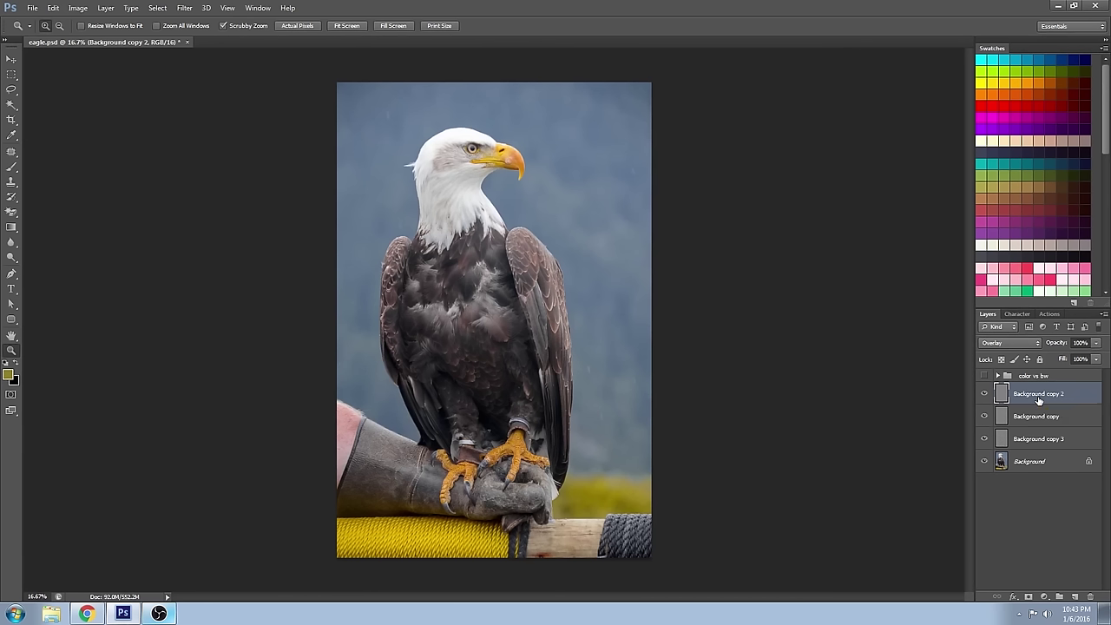